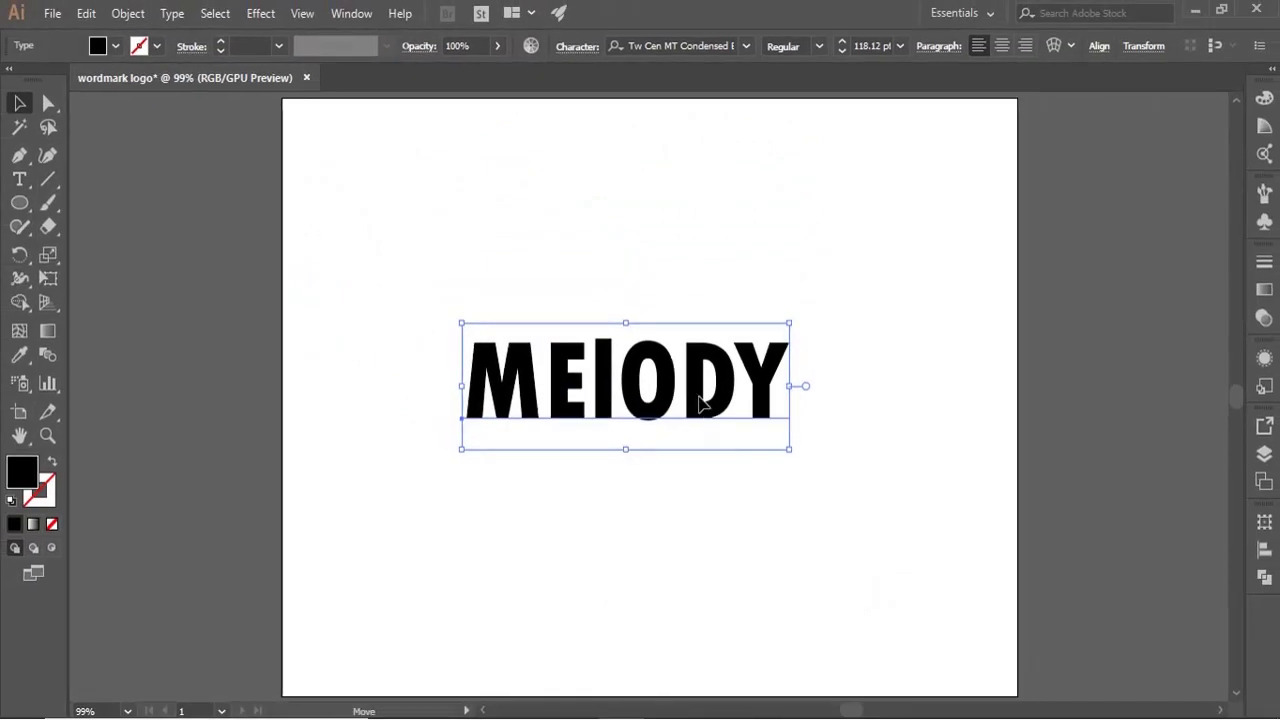
# - Move the MElODY text slightly toward the artboard's centre and expand its object and fill into editable outlines
pyautogui.moveTo(696, 395); pyautogui.dragTo(717, 402)
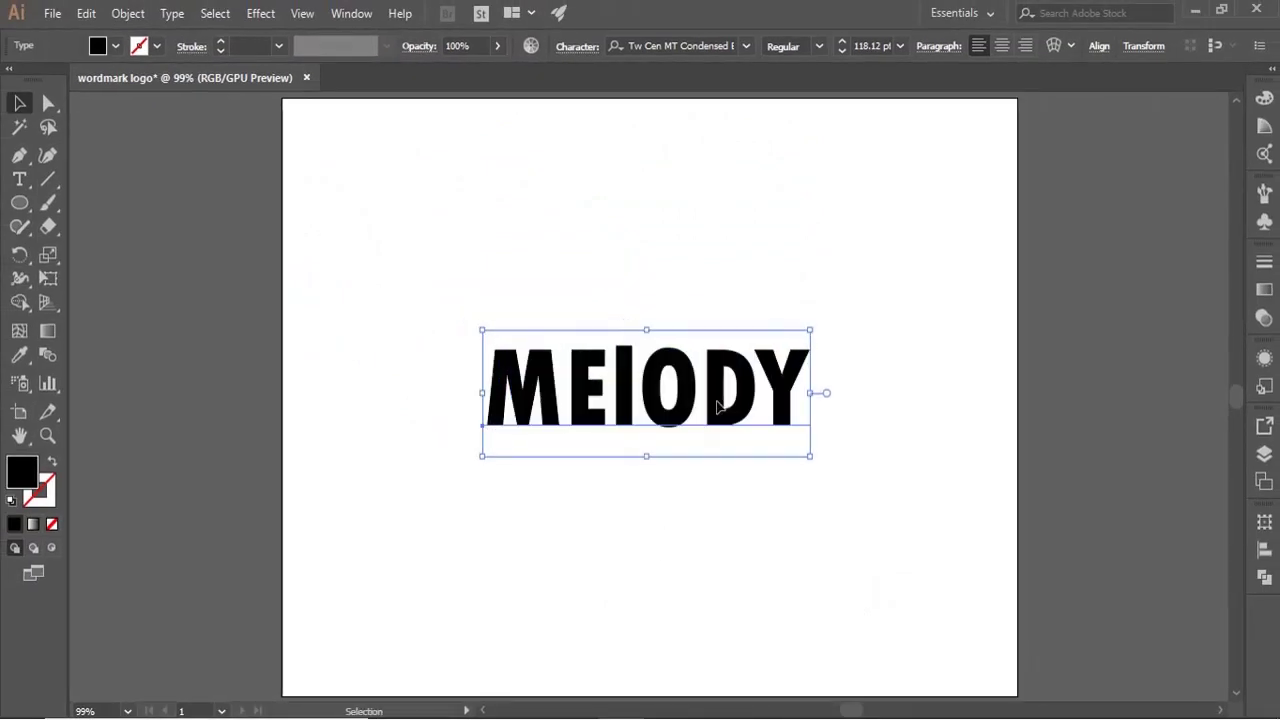
pyautogui.click(712, 505)
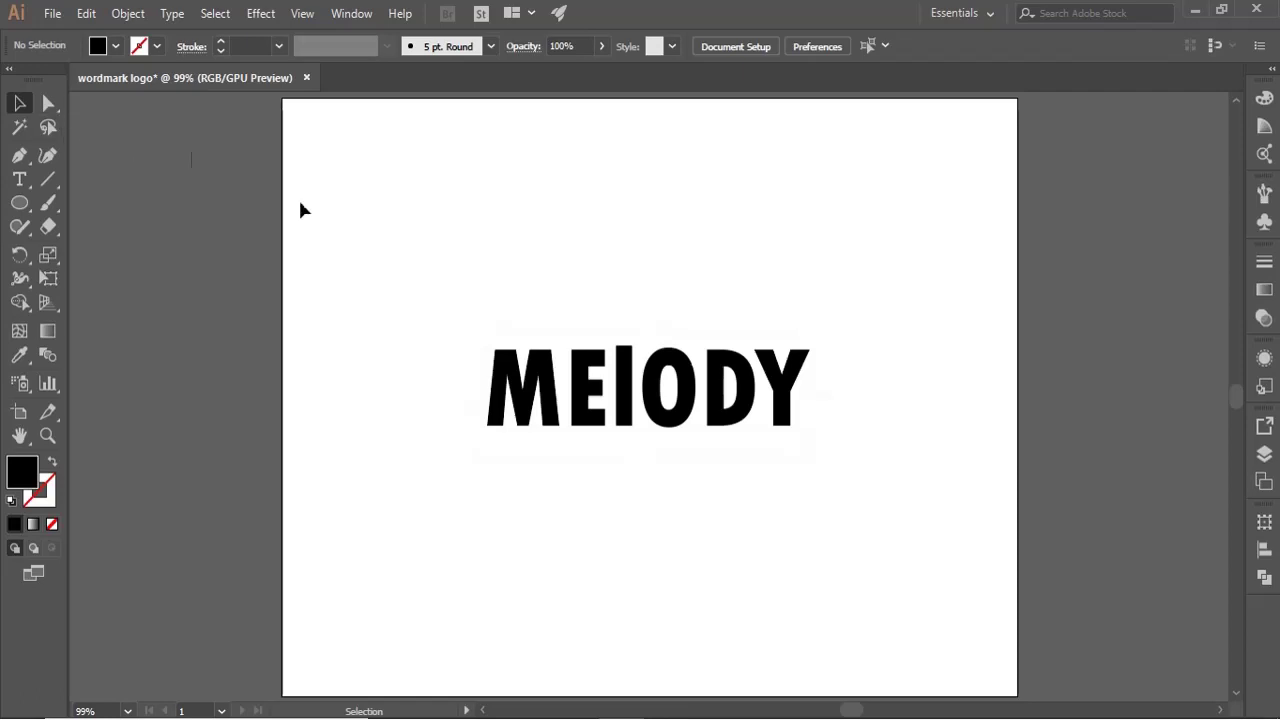
pyautogui.click(541, 380)
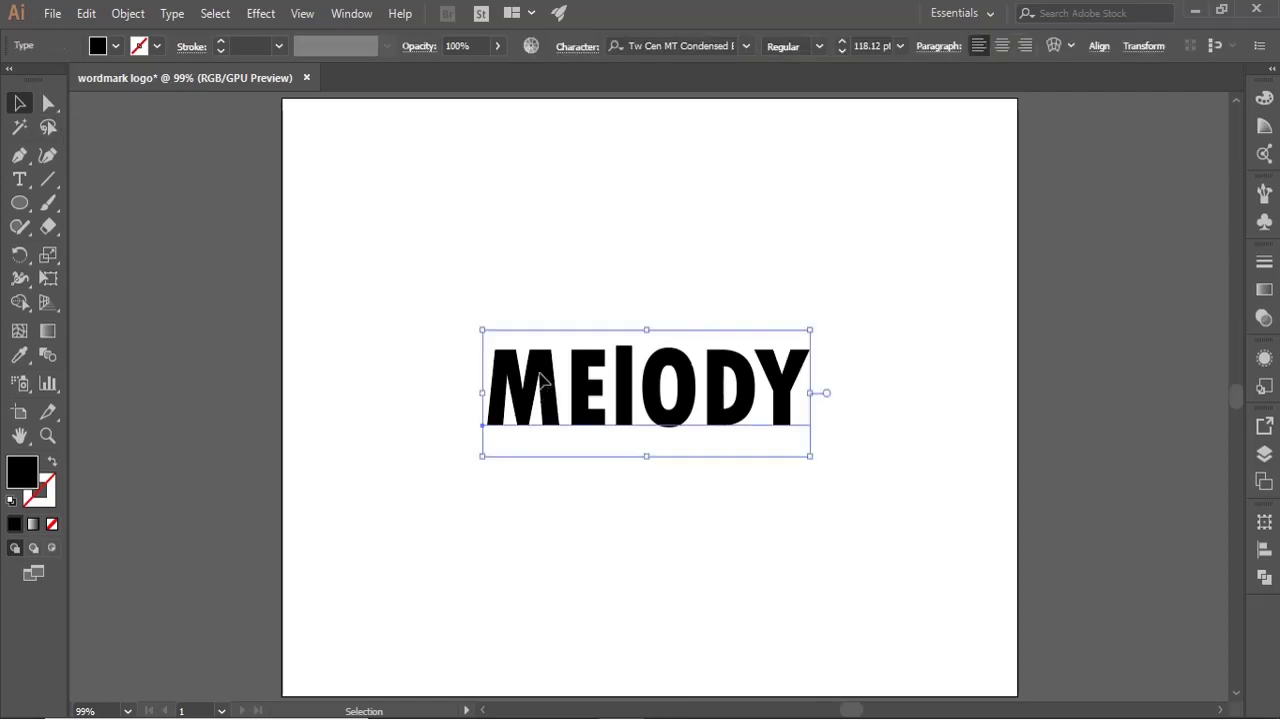
pyautogui.click(130, 14)
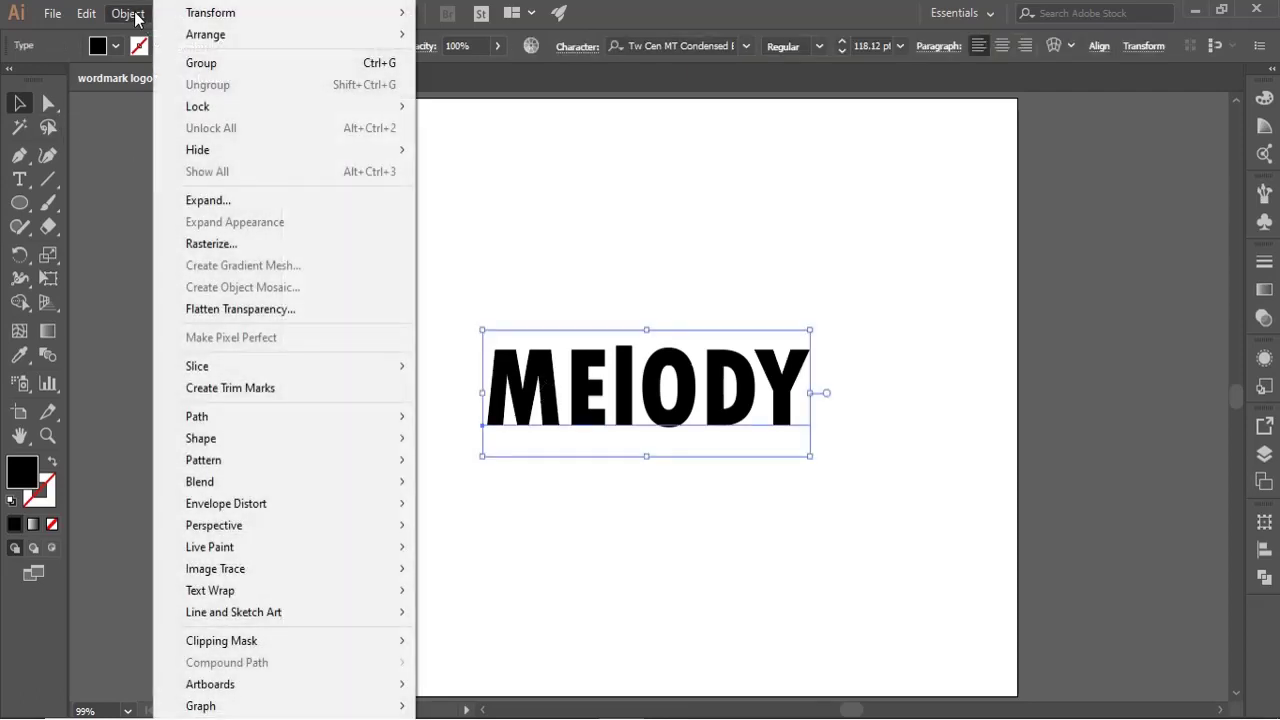
pyautogui.click(207, 202)
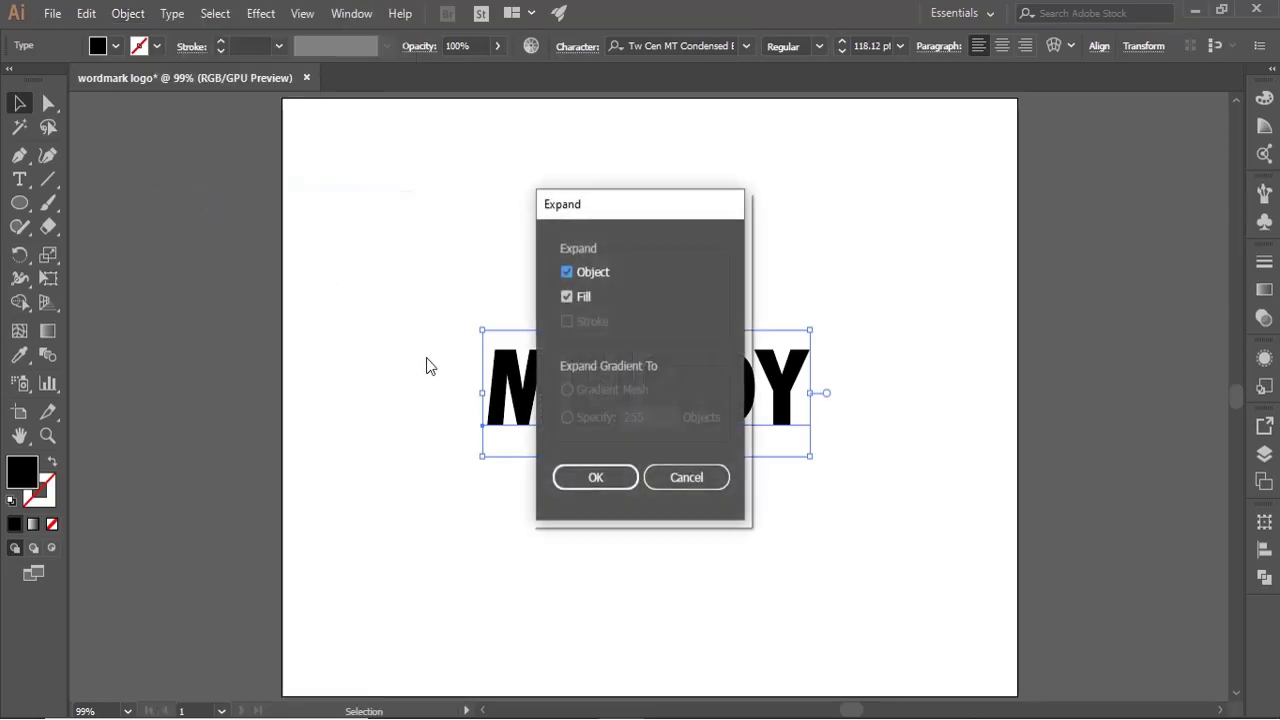
pyautogui.click(617, 478)
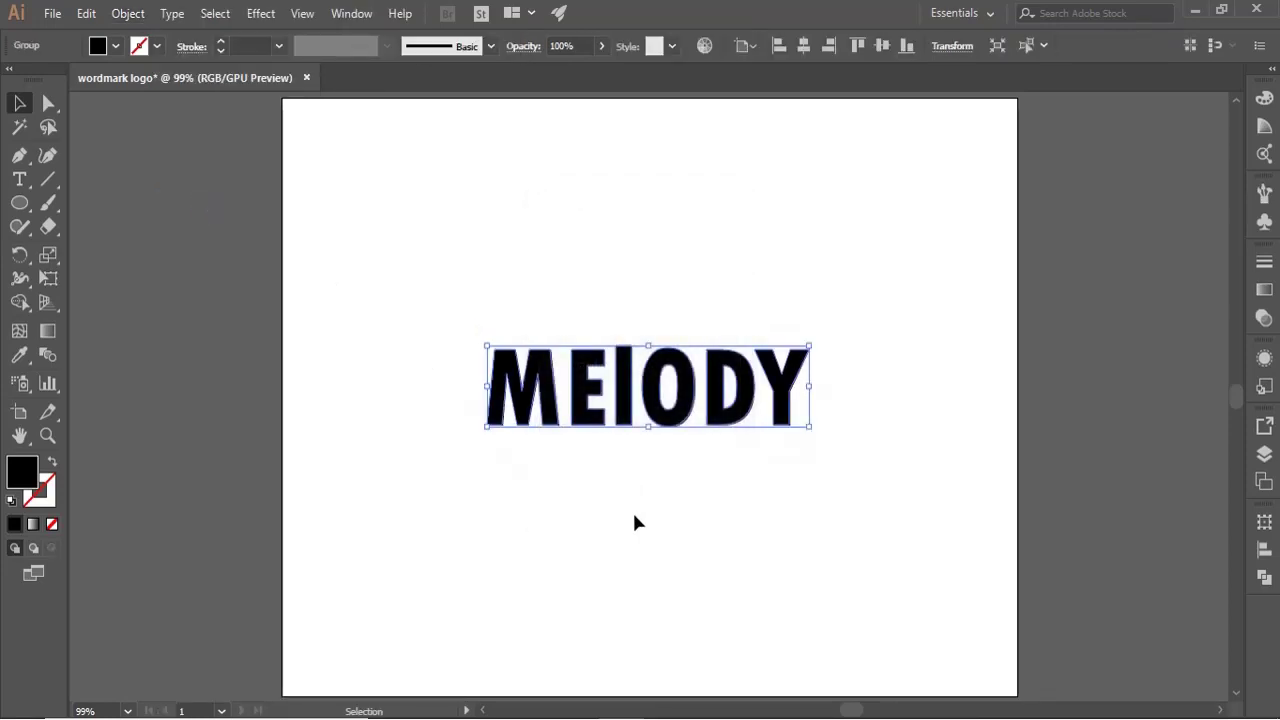
pyautogui.click(634, 522)
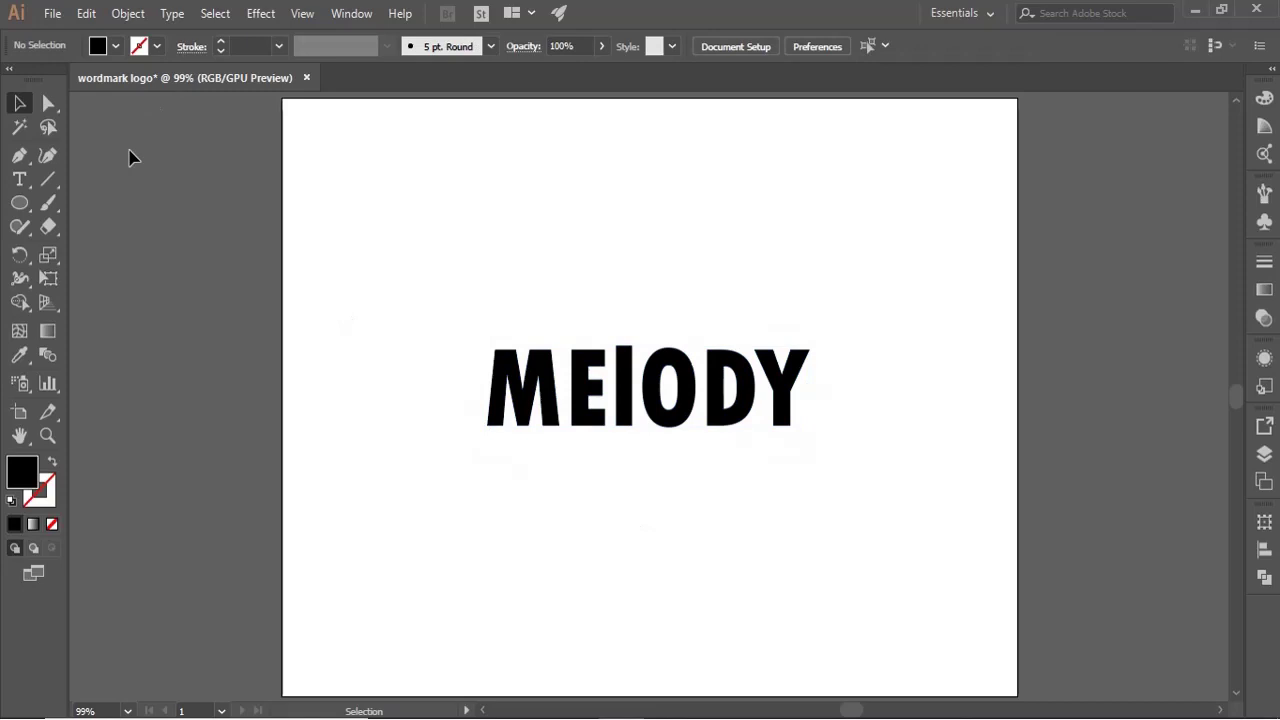
# - Round the letter l's corners to 8.39 pt and extend its lower end slightly below the other letters
pyautogui.click(48, 103)
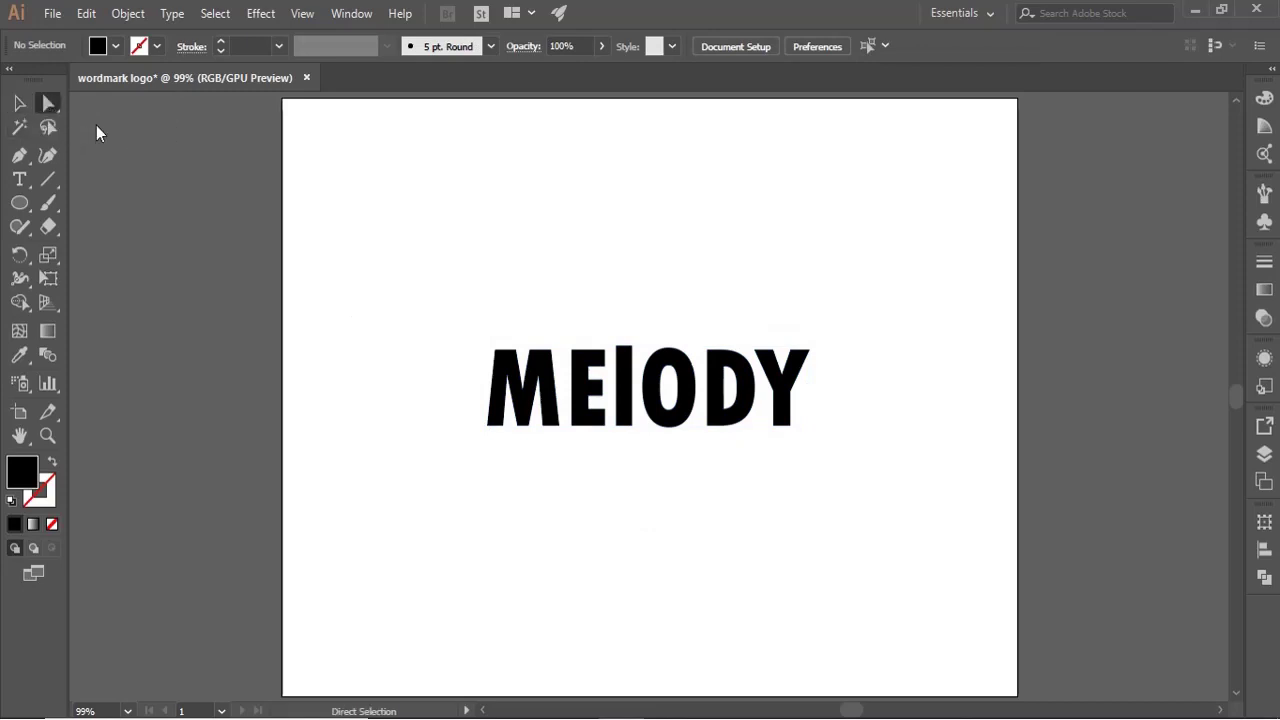
pyautogui.click(626, 387)
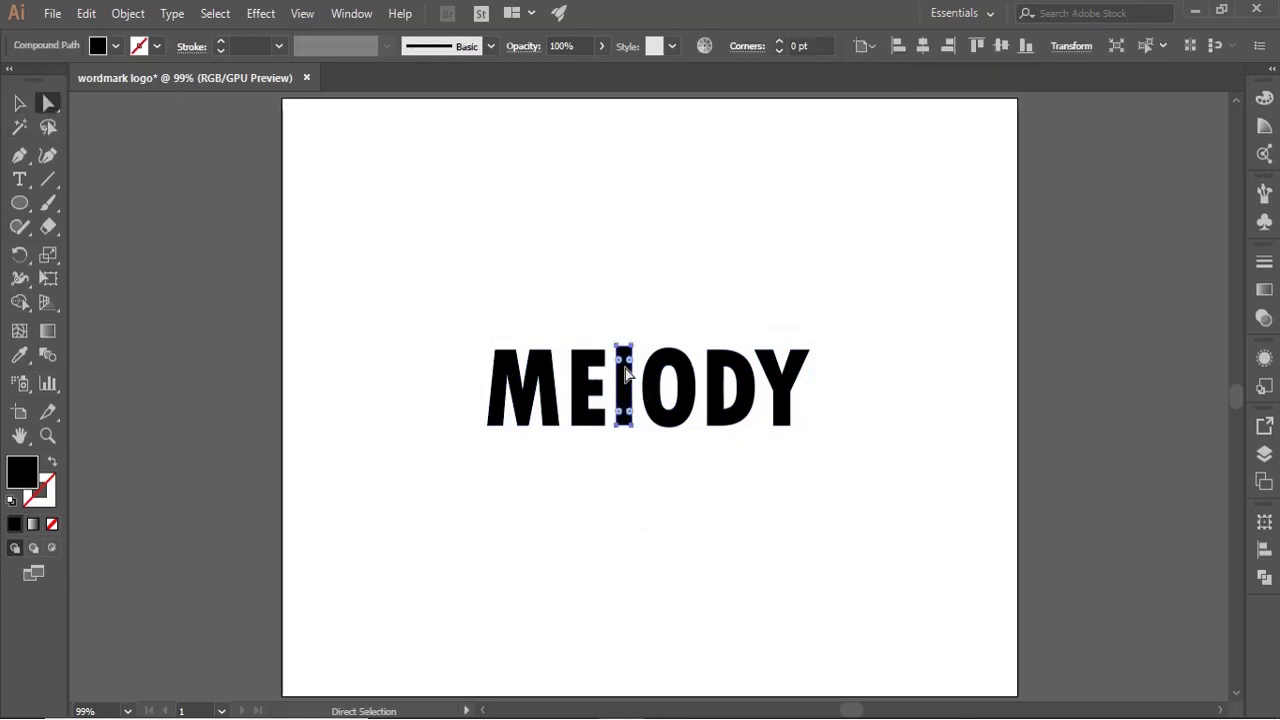
pyautogui.moveTo(623, 358); pyautogui.dragTo(620, 368)
pyautogui.click(641, 492)
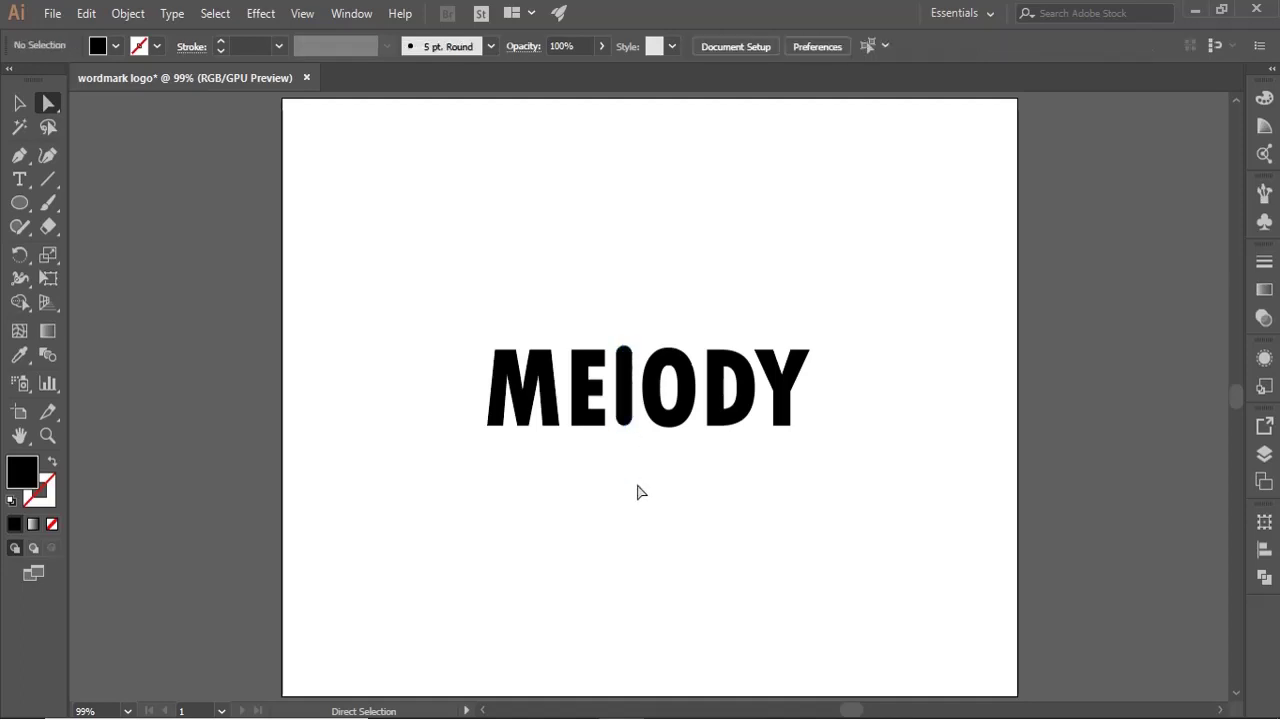
pyautogui.click(617, 421)
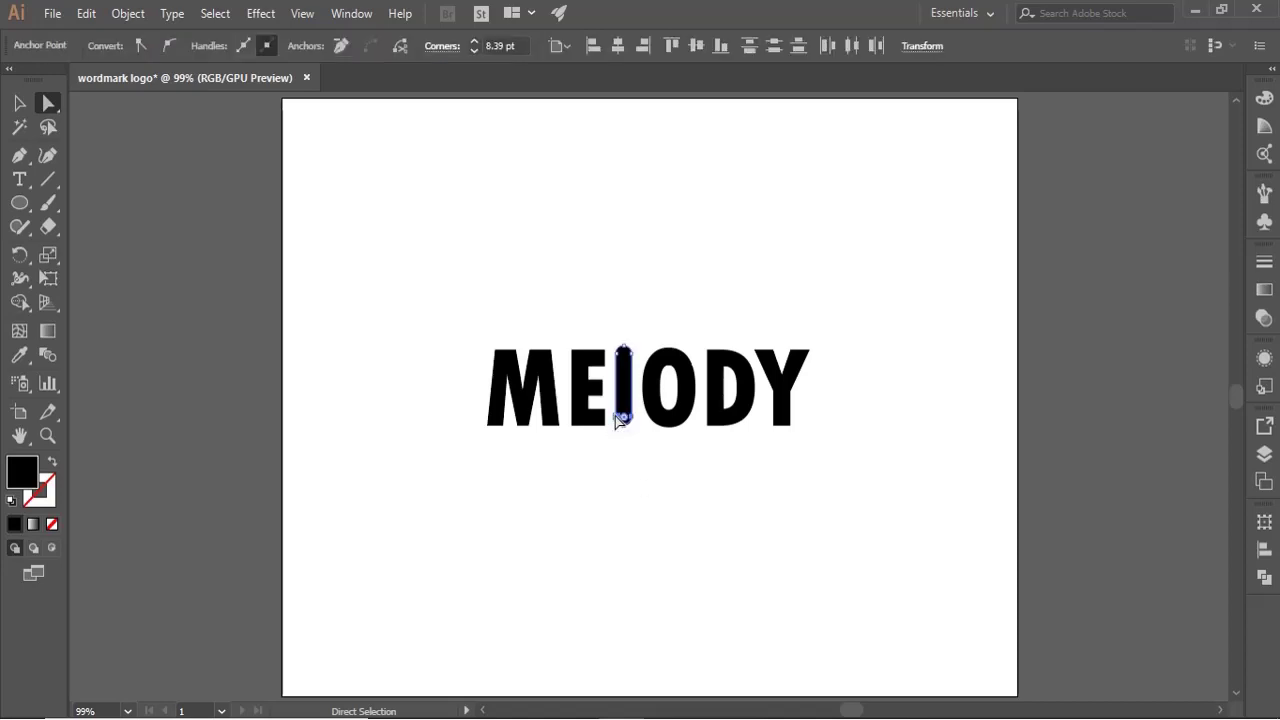
pyautogui.click(646, 471)
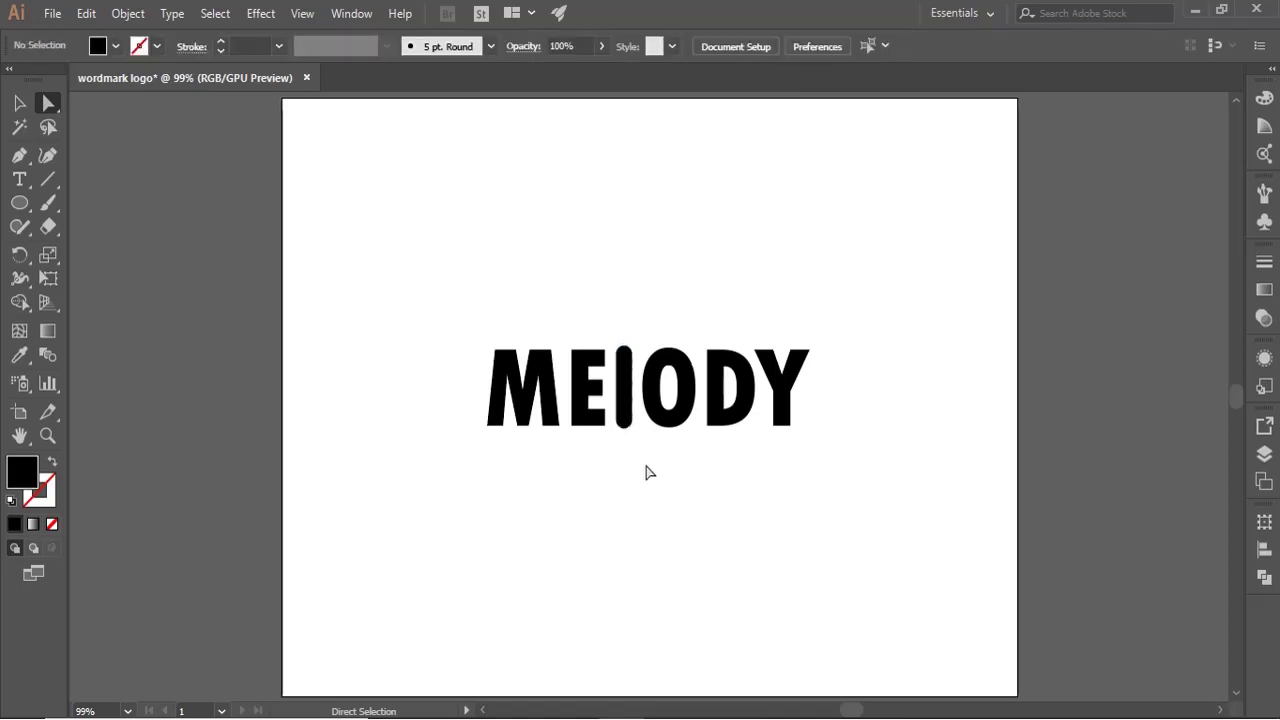
# - Draw a circle about 7.3 pt wide inside the upper end of the l and fill it white (FFFFFF)
pyautogui.click(47, 435)
pyautogui.moveTo(623, 366); pyautogui.dragTo(985, 457)
pyautogui.press('a')
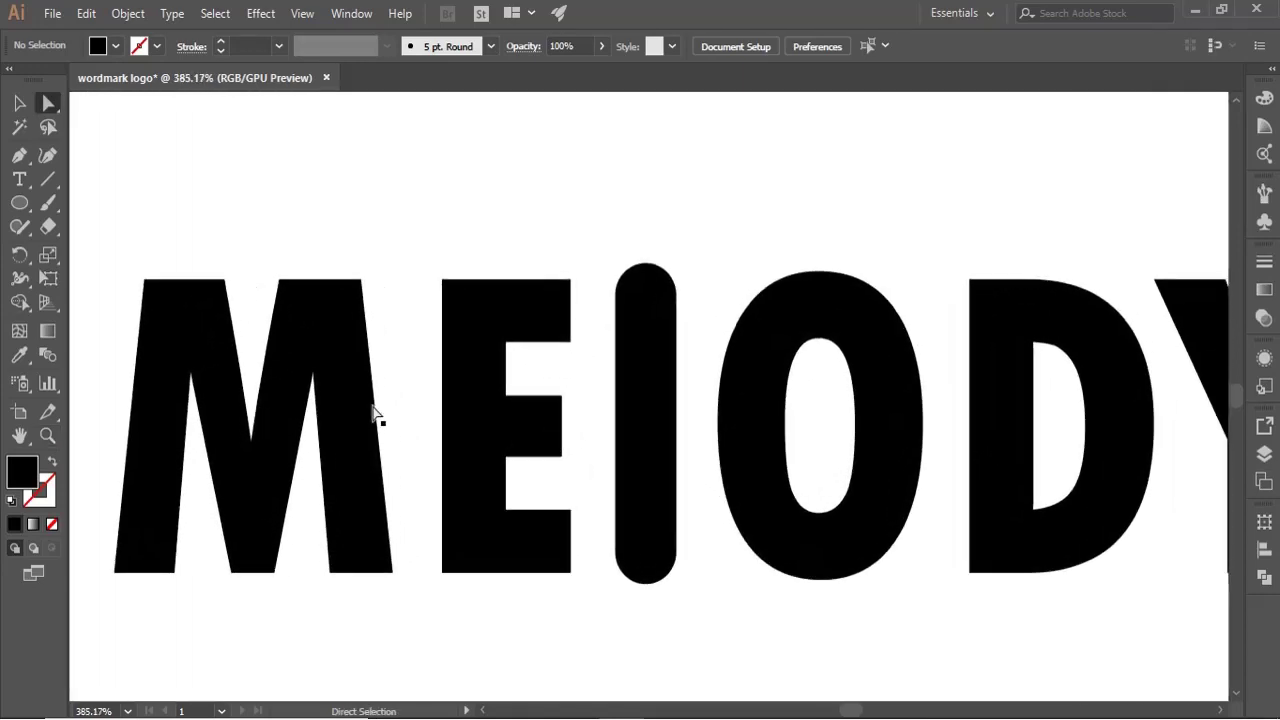
pyautogui.click(22, 205)
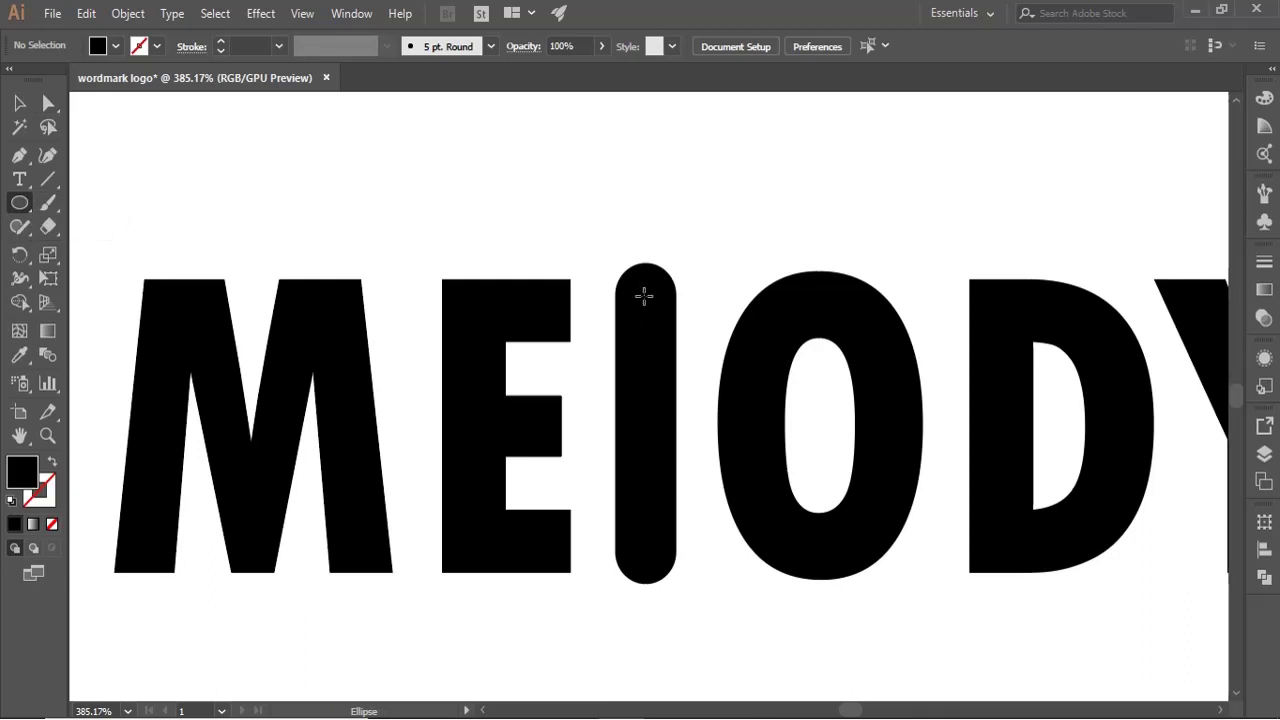
pyautogui.moveTo(643, 295); pyautogui.dragTo(652, 309)
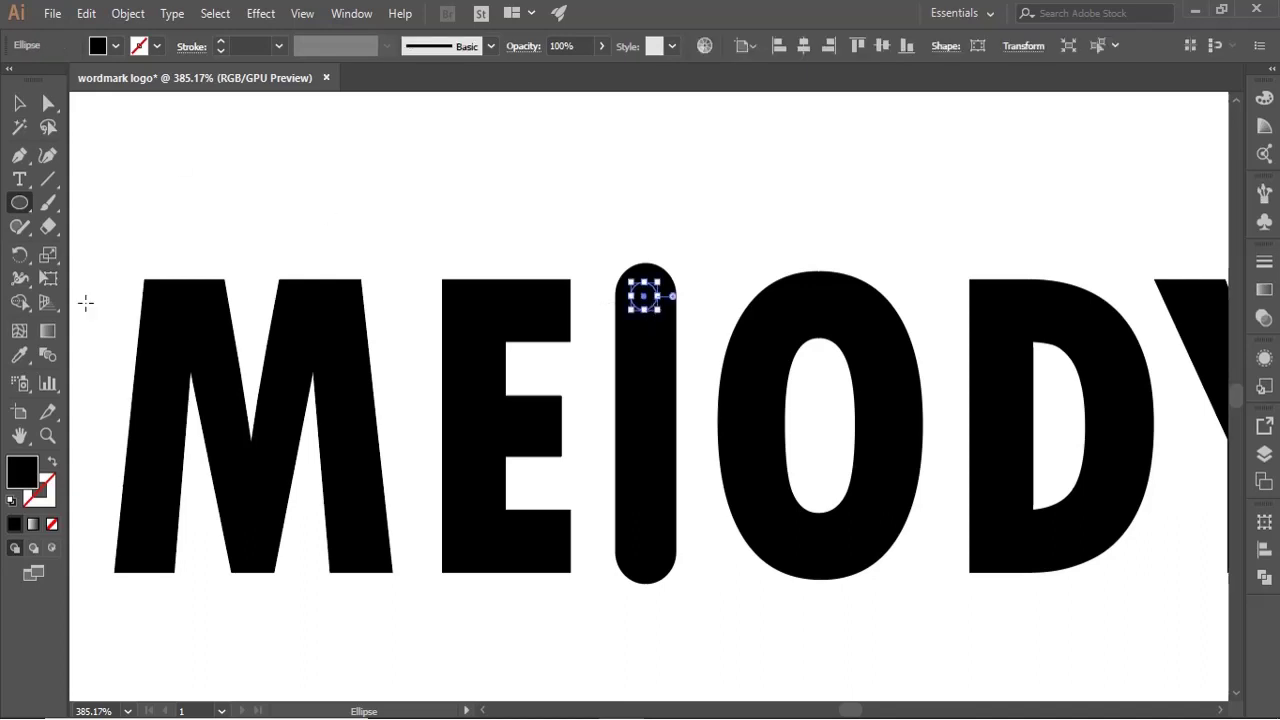
pyautogui.doubleClick(22, 472)
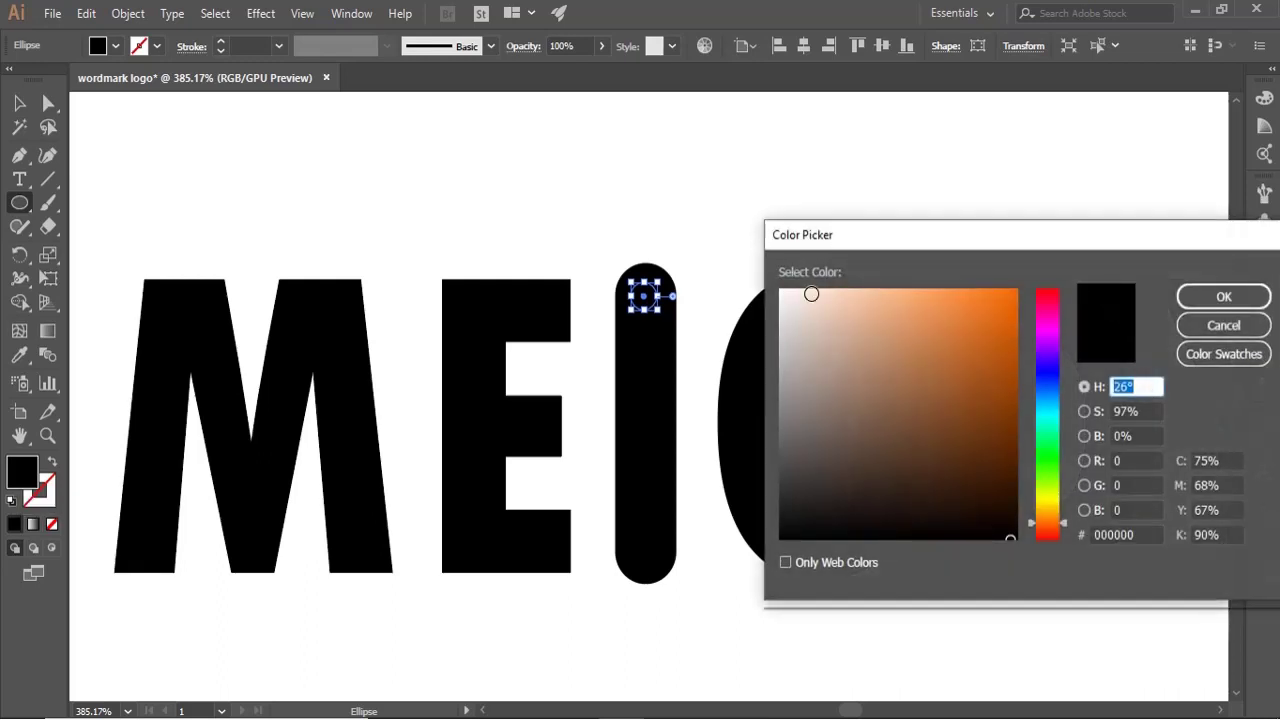
pyautogui.click(781, 289)
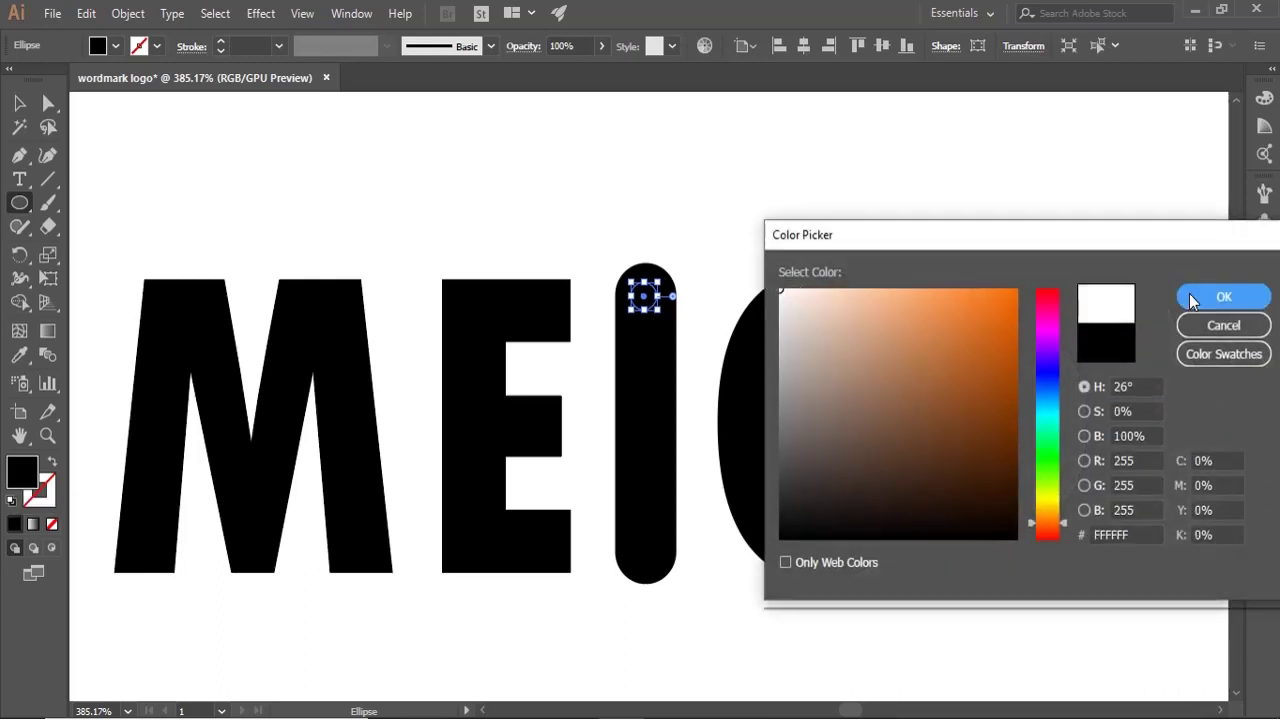
pyautogui.click(1205, 297)
# - Centre the white circle in the l, copy it just beneath, and repeat the copy until eight evenly spaced circles fill the letter
pyautogui.click(19, 103)
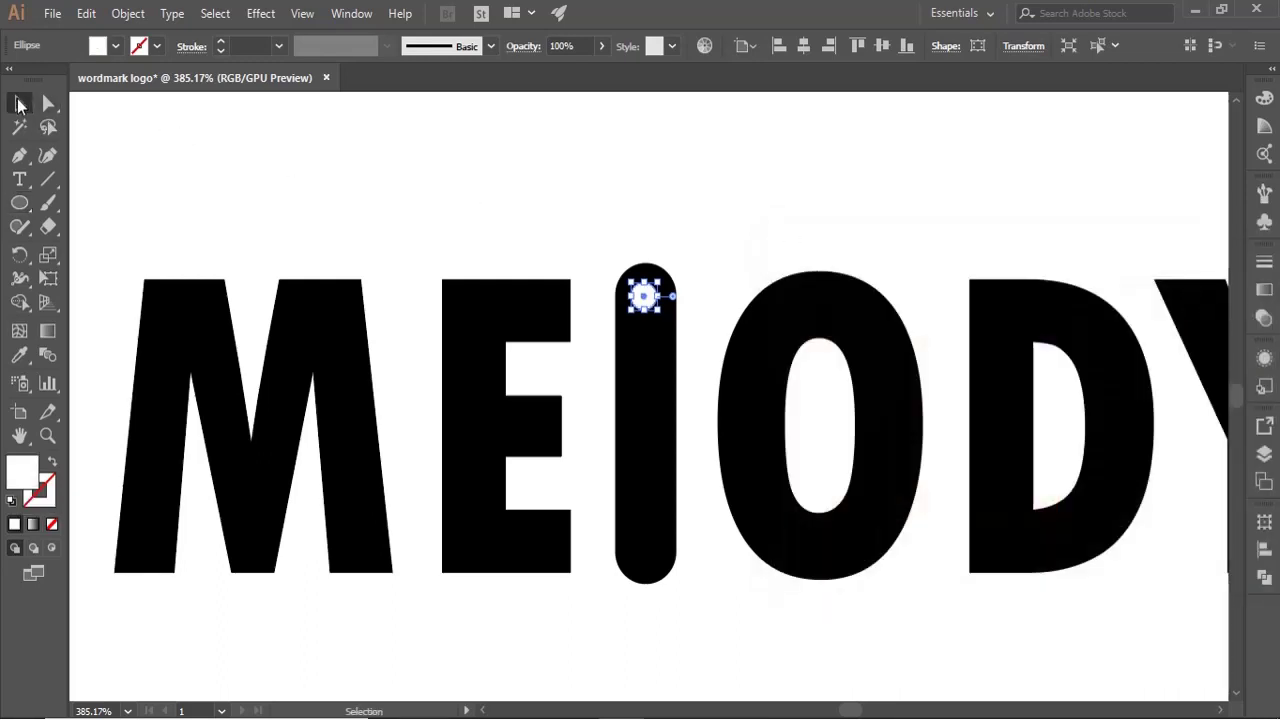
pyautogui.moveTo(645, 296); pyautogui.dragTo(646, 345)
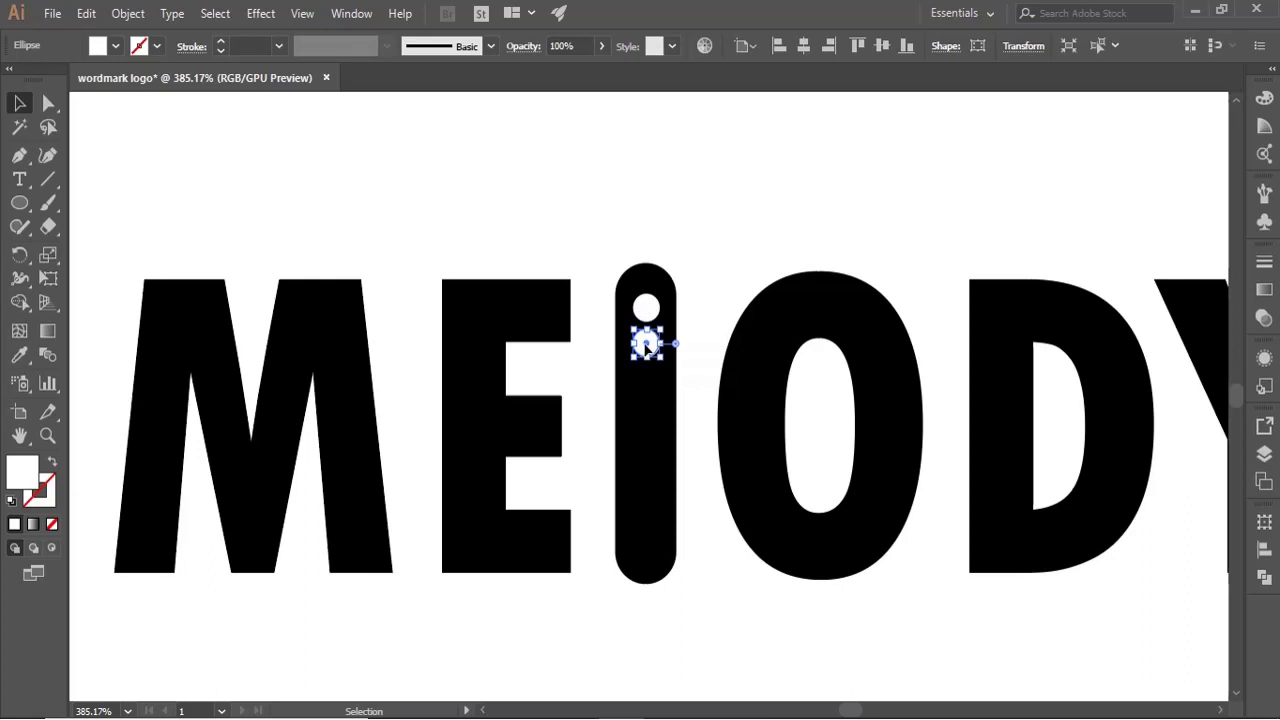
pyautogui.press('a')
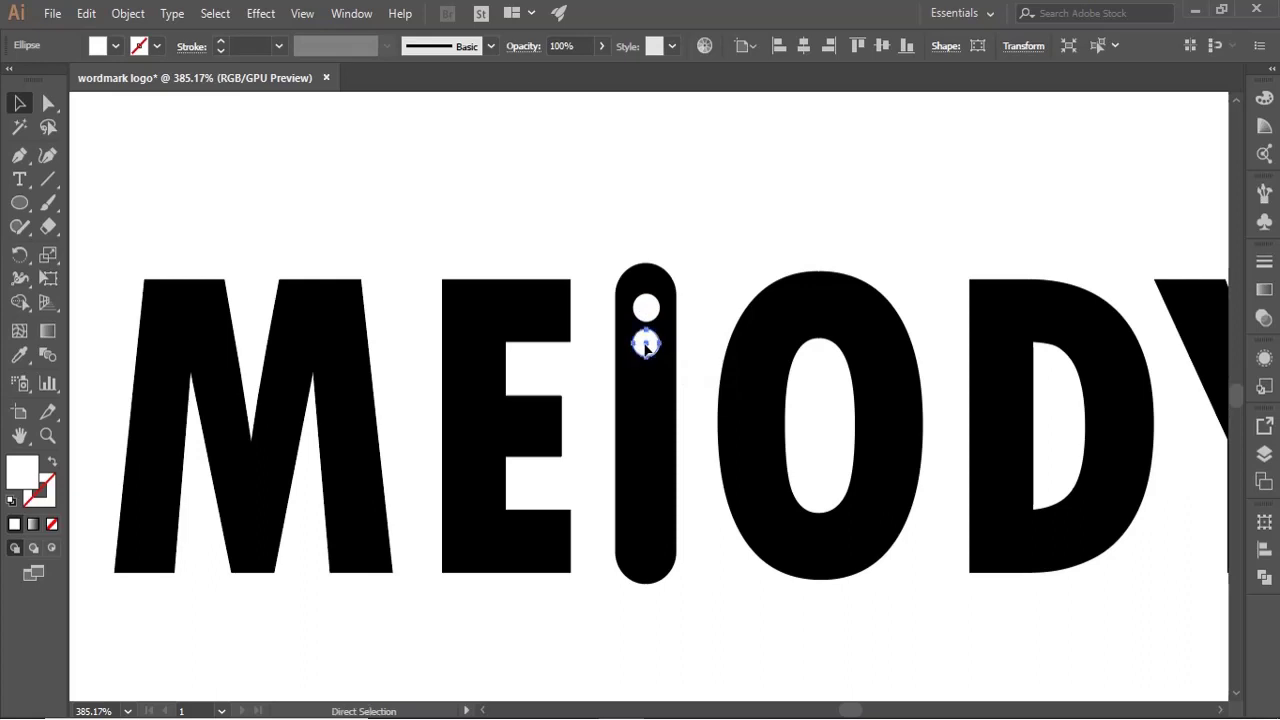
pyautogui.hotkey('ctrl', 'd')
pyautogui.hotkey('ctrl', 'd')
pyautogui.hotkey('ctrl', 'd')
pyautogui.hotkey('ctrl', 'd')
pyautogui.hotkey('ctrl', 'd')
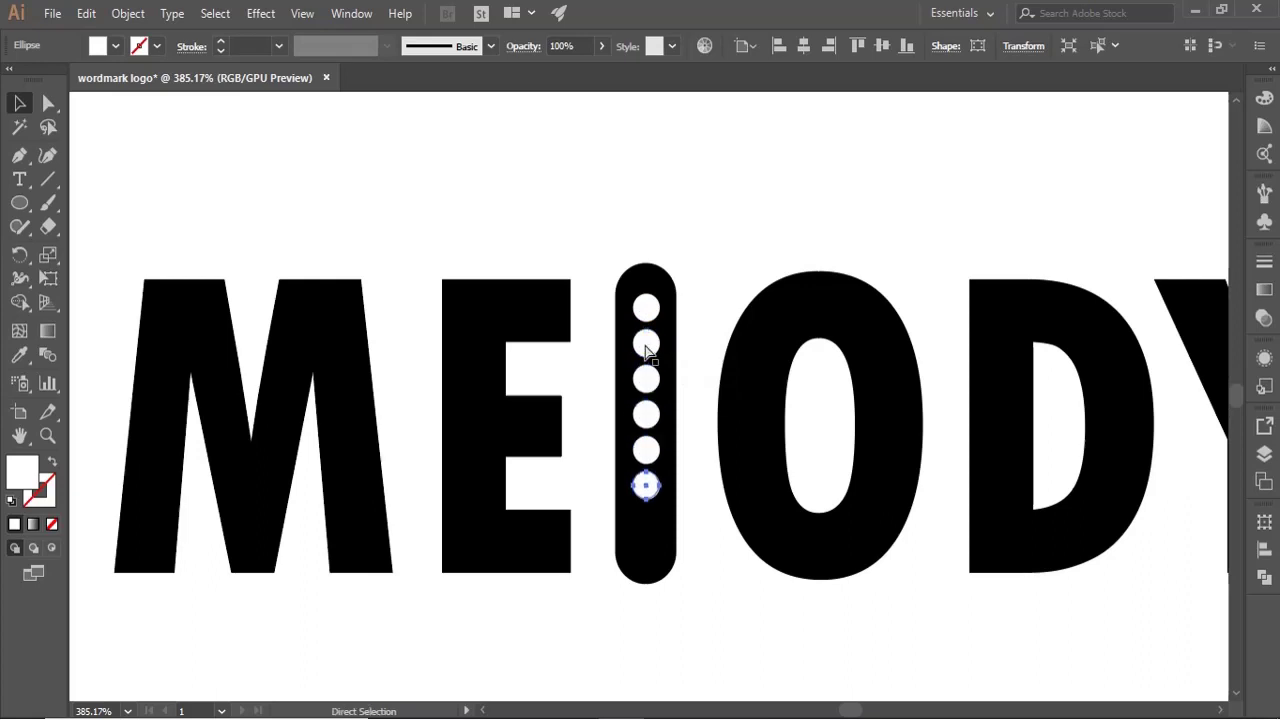
pyautogui.hotkey('ctrl', 'd')
pyautogui.press('v')
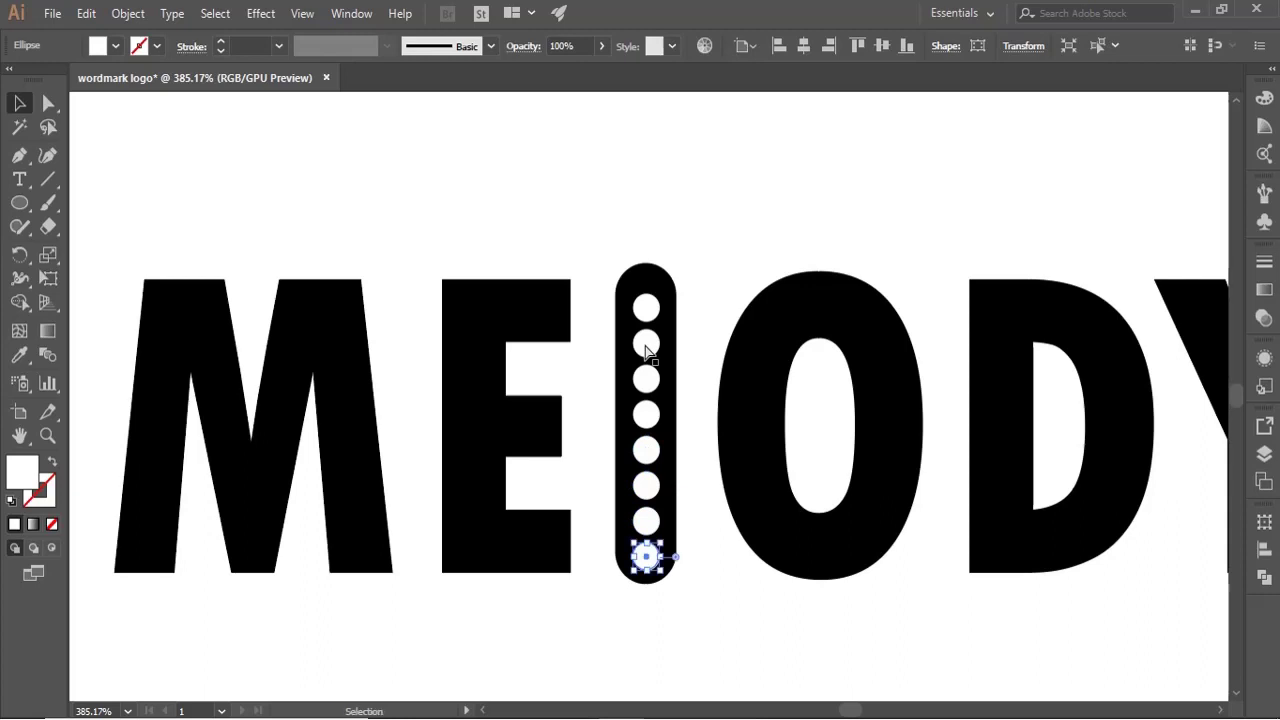
# - Select all eight white circles together and nudge them up to centre them vertically in the l
pyautogui.keyDown('shift'); pyautogui.click(650, 527); pyautogui.keyUp('shift')
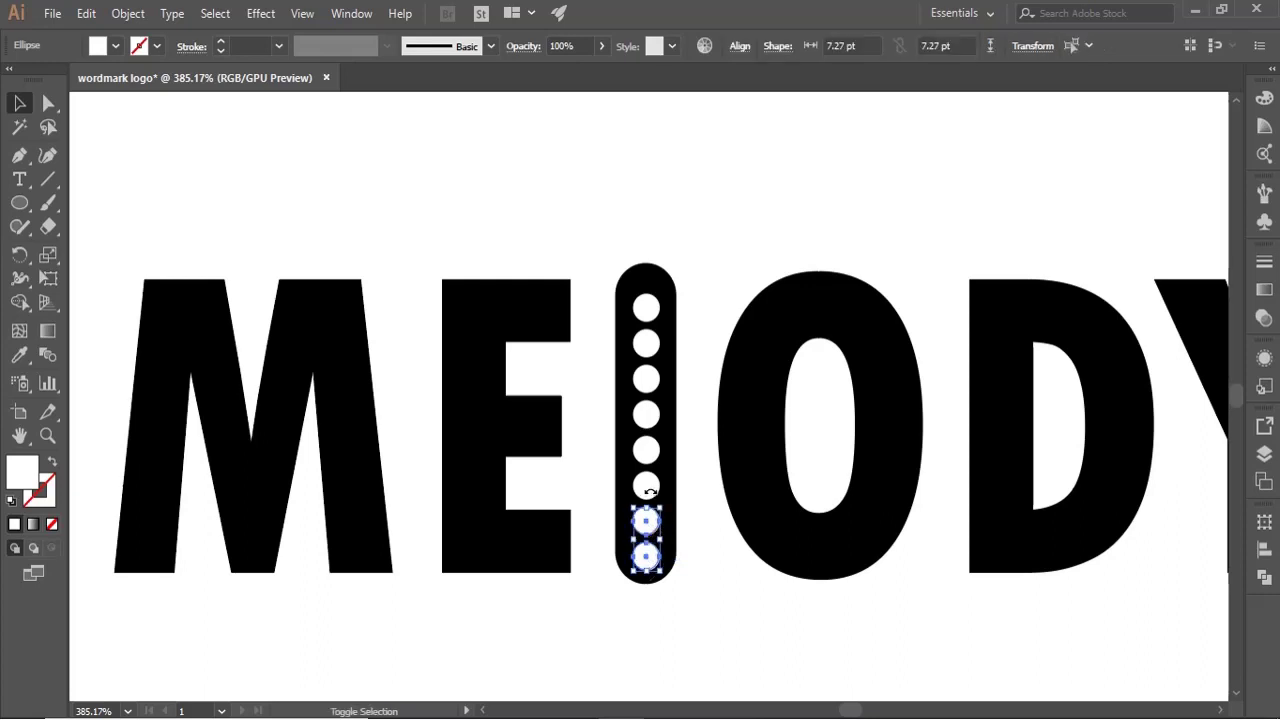
pyautogui.keyDown('shift'); pyautogui.click(649, 487); pyautogui.keyUp('shift')
pyautogui.keyDown('shift'); pyautogui.click(649, 451); pyautogui.keyUp('shift')
pyautogui.keyDown('shift'); pyautogui.click(649, 415); pyautogui.keyUp('shift')
pyautogui.keyDown('shift'); pyautogui.click(650, 379); pyautogui.keyUp('shift')
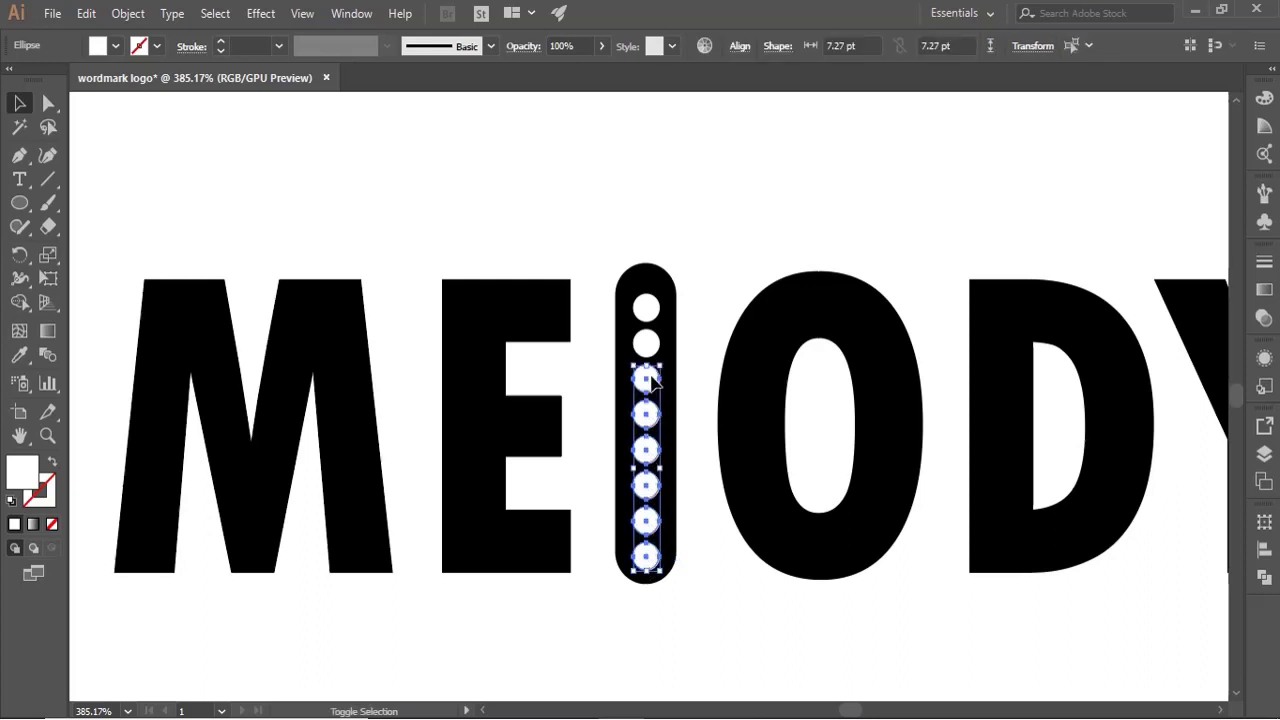
pyautogui.keyDown('shift'); pyautogui.click(650, 343); pyautogui.keyUp('shift')
pyautogui.keyDown('shift'); pyautogui.click(650, 308); pyautogui.keyUp('shift')
pyautogui.press('Up')
pyautogui.press('Up')
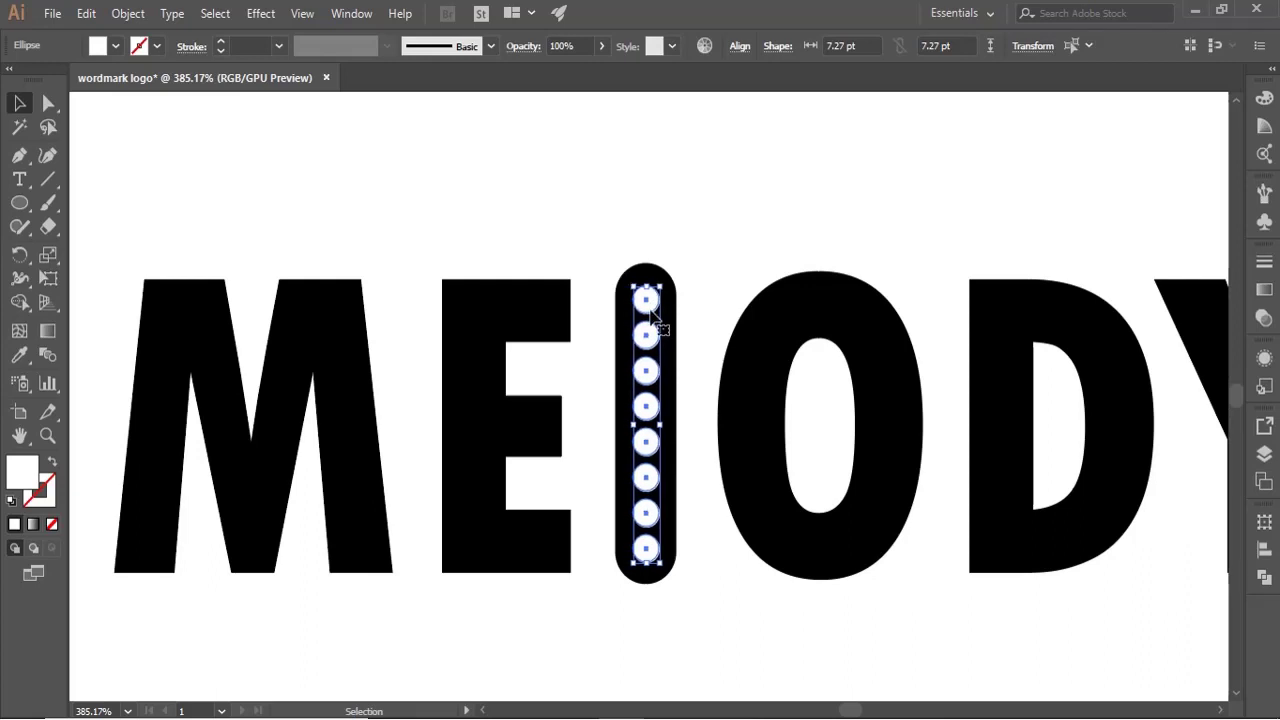
# - Subtract the eight circles from the rounded l with the Pathfinder Minus Front mode to cut real holes
pyautogui.press('a')
pyautogui.keyDown('shift'); pyautogui.click(628, 437); pyautogui.keyUp('shift')
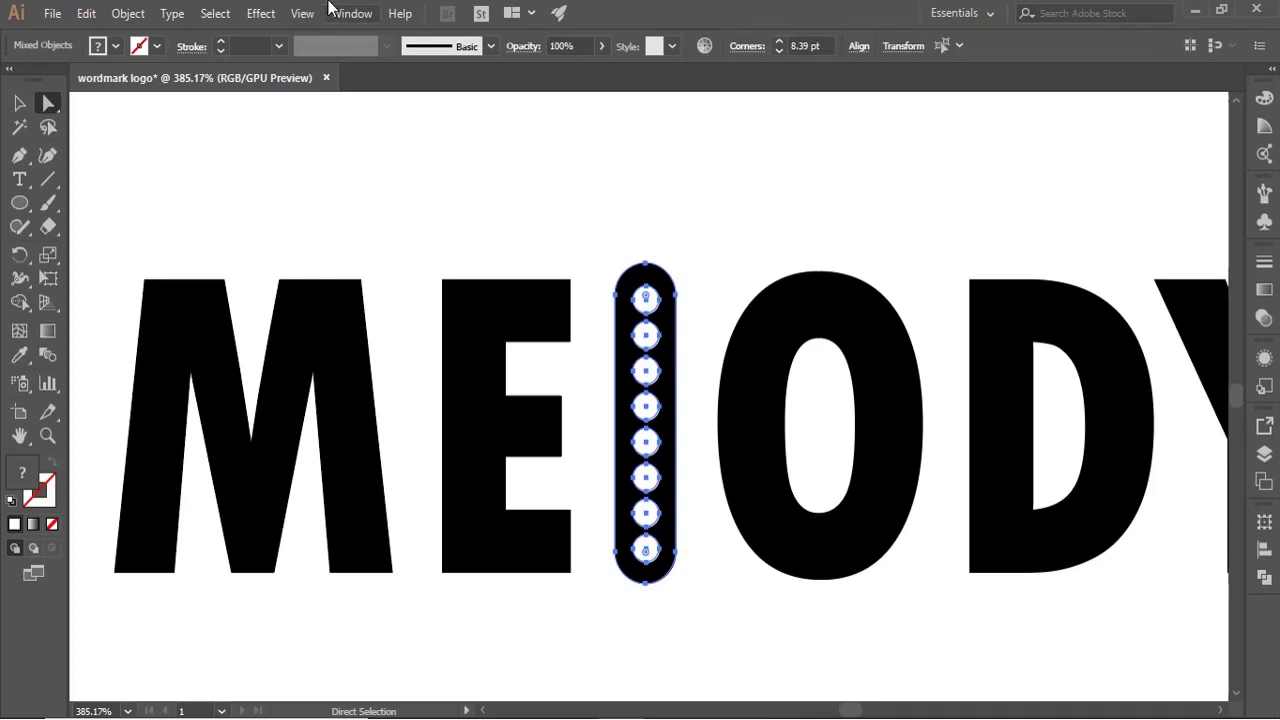
pyautogui.click(350, 14)
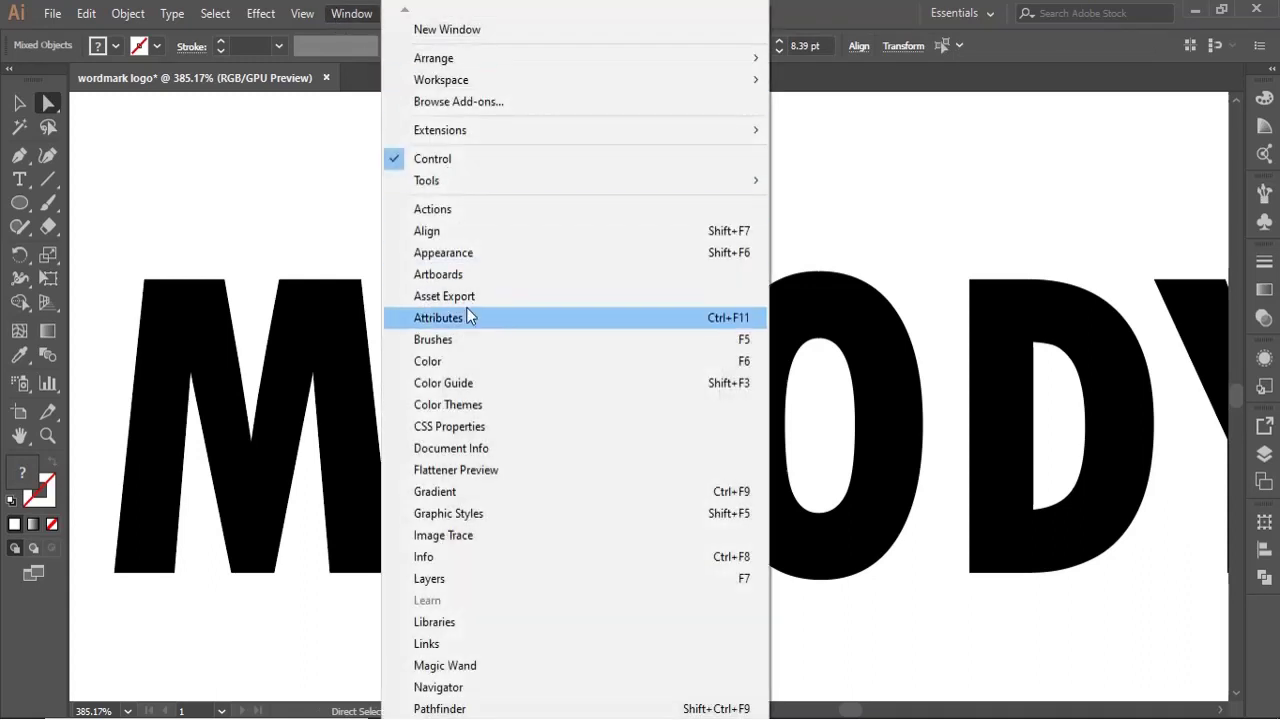
pyautogui.click(436, 709)
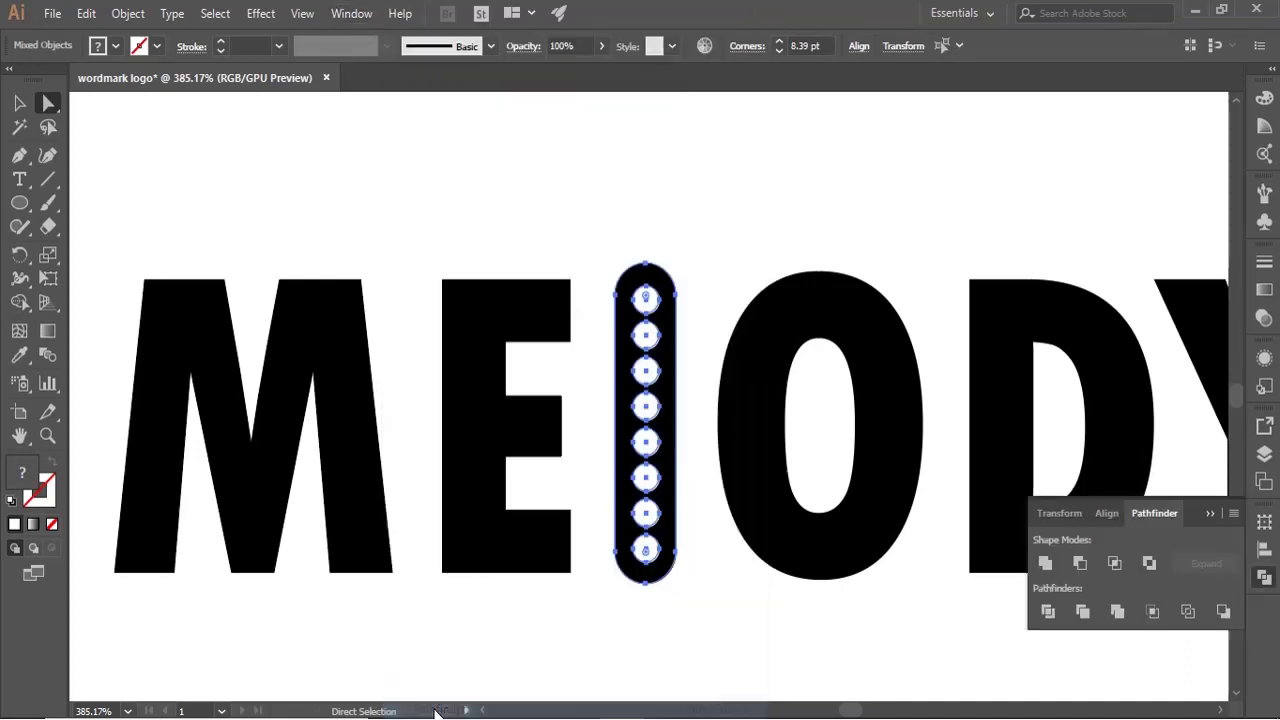
pyautogui.click(1080, 563)
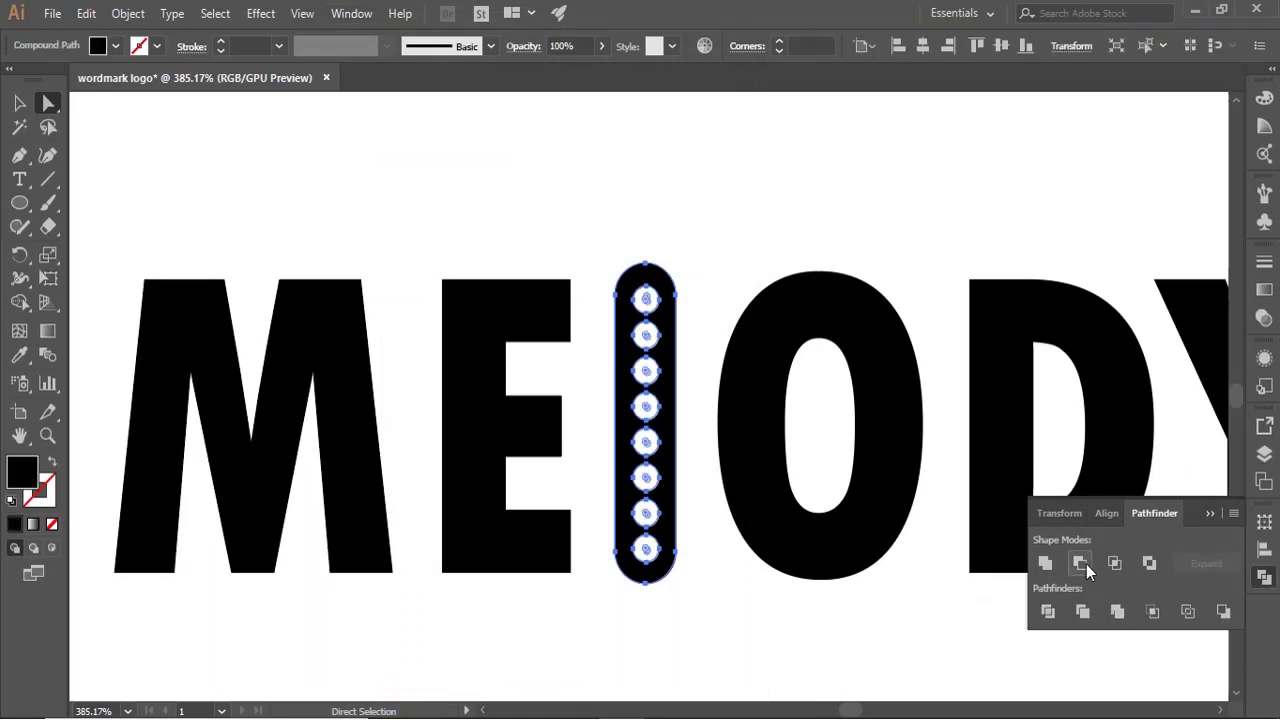
pyautogui.click(729, 657)
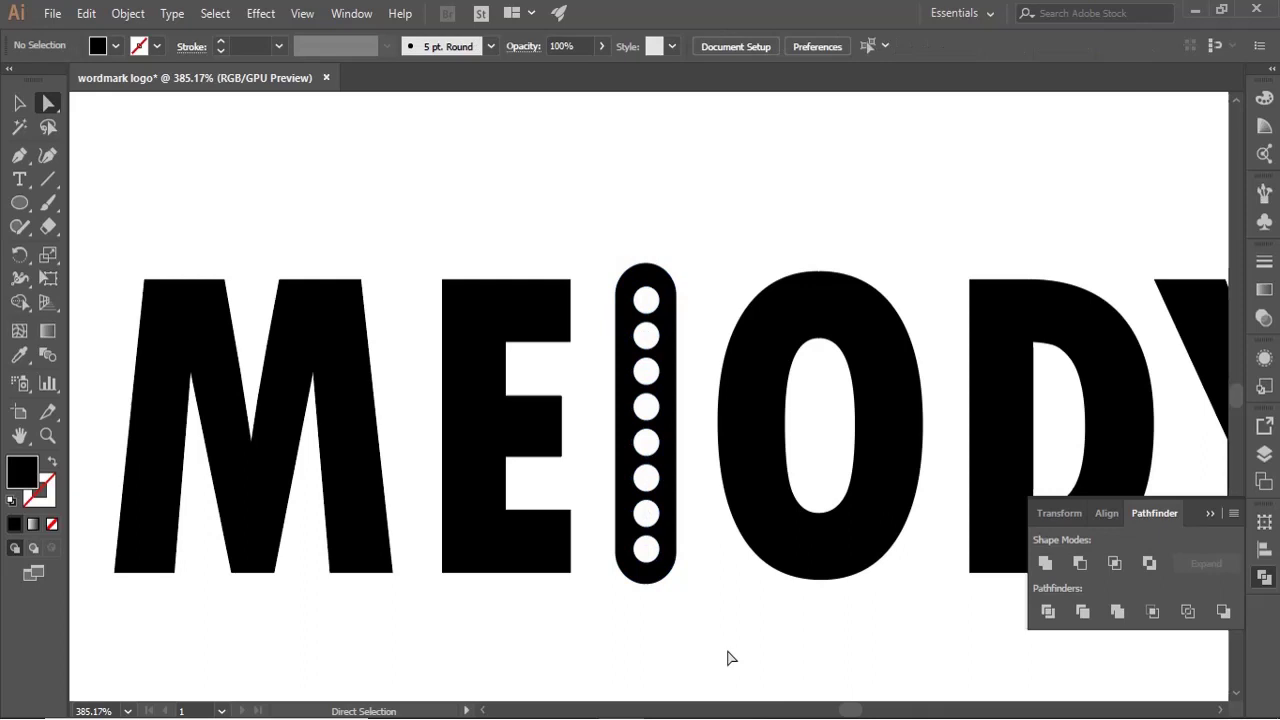
pyautogui.click(632, 445)
pyautogui.click(659, 669)
pyautogui.click(1210, 513)
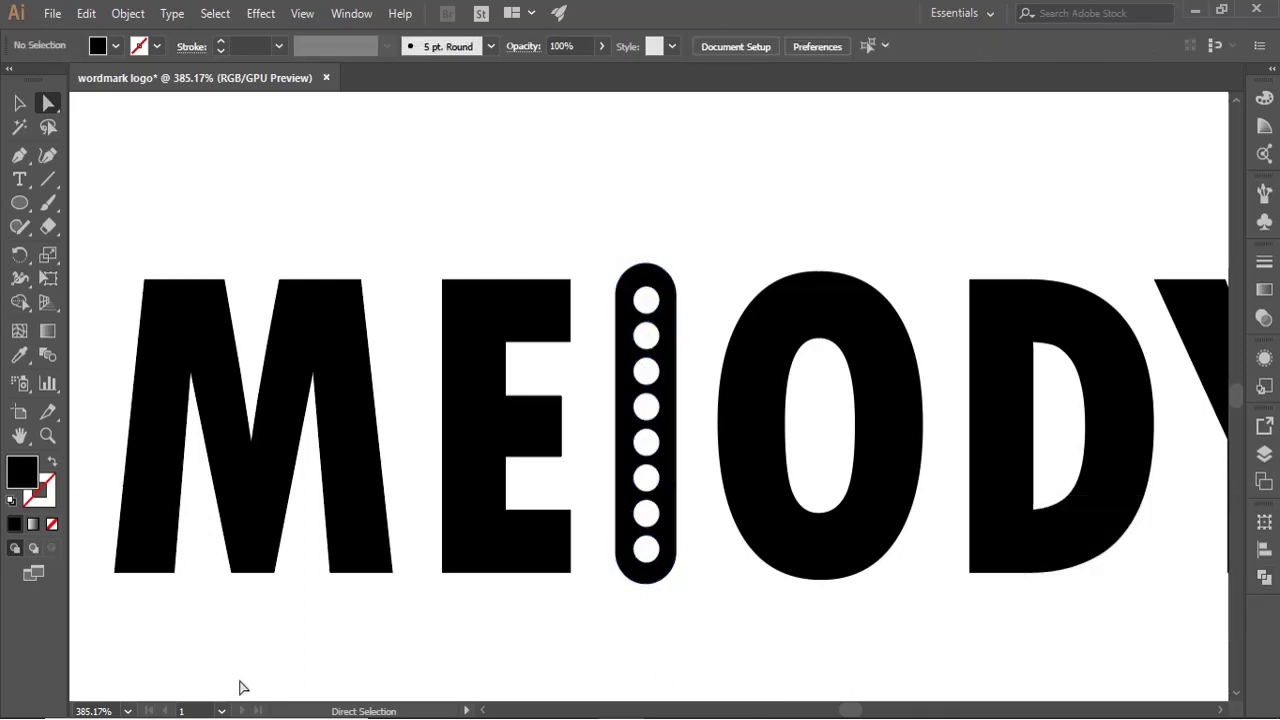
# - Show the rulers and place eight horizontal guides, one through the centre of each hole in the l
pyautogui.click(302, 14)
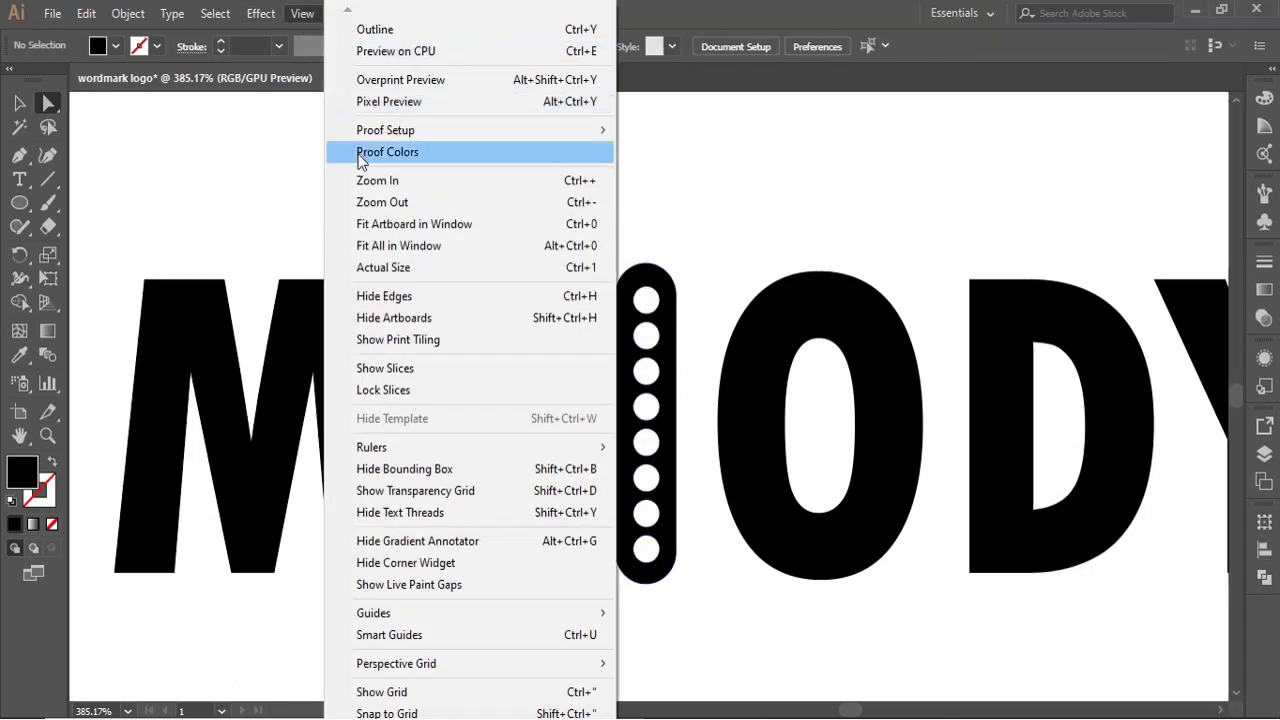
pyautogui.moveTo(520, 447)
pyautogui.click(684, 447)
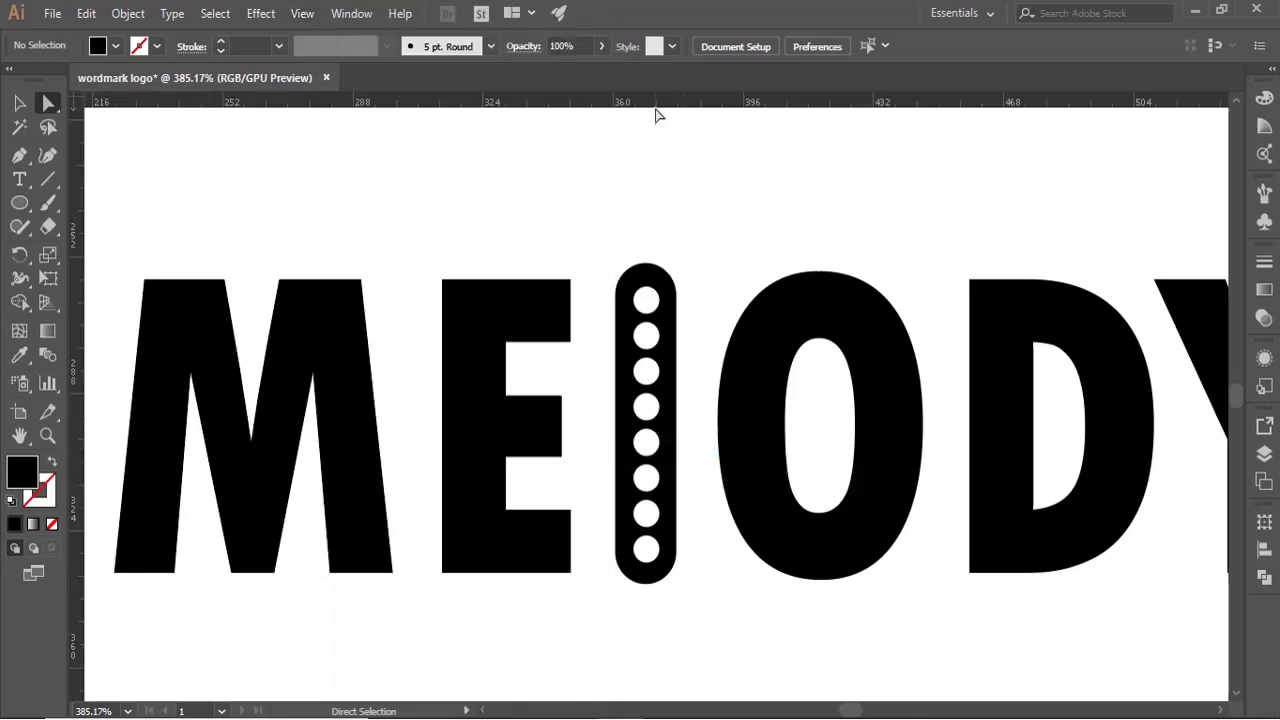
pyautogui.moveTo(648, 107); pyautogui.dragTo(646, 337)
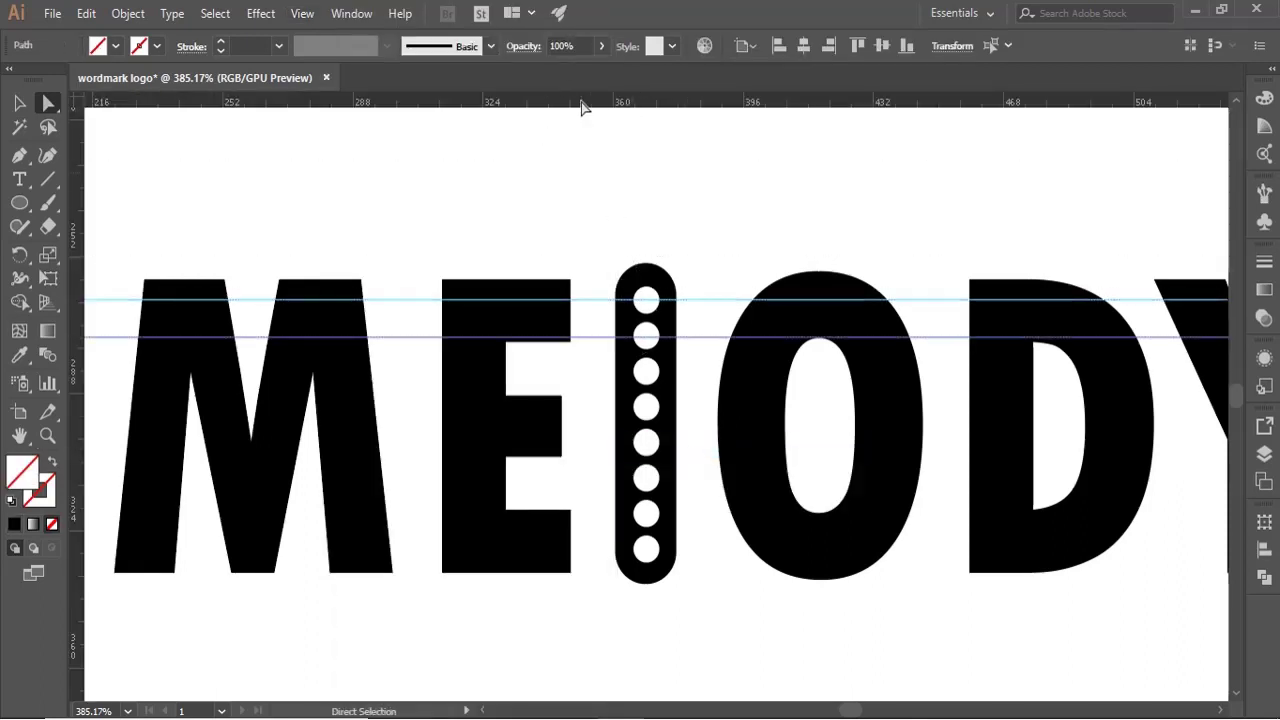
pyautogui.moveTo(583, 104); pyautogui.dragTo(652, 372)
pyautogui.moveTo(654, 100); pyautogui.dragTo(666, 478)
pyautogui.moveTo(650, 100); pyautogui.dragTo(659, 515)
pyautogui.moveTo(605, 100); pyautogui.dragTo(647, 556)
pyautogui.click(127, 711)
pyautogui.click(165, 695)
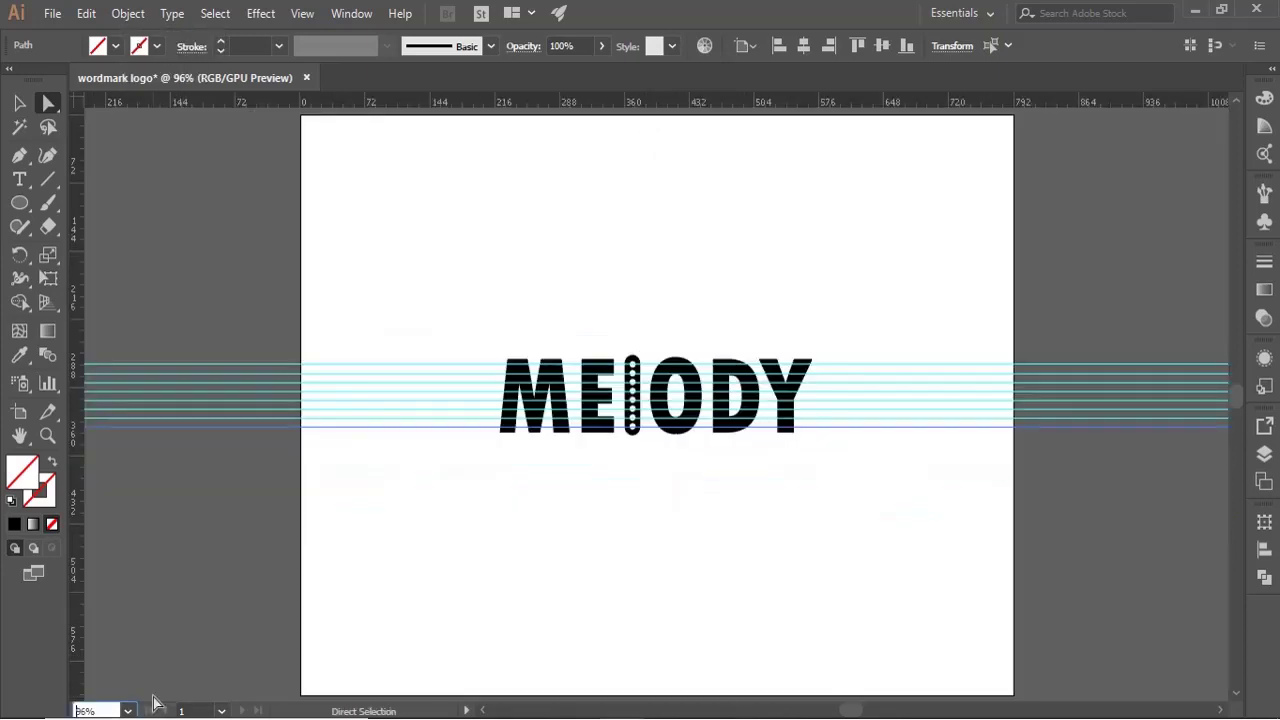
# - Place two vertical guides, one just outside the M and one just outside the Y of the wordmark
pyautogui.click(47, 435)
pyautogui.moveTo(595, 406); pyautogui.dragTo(809, 434)
pyautogui.moveTo(845, 712); pyautogui.dragTo(848, 713)
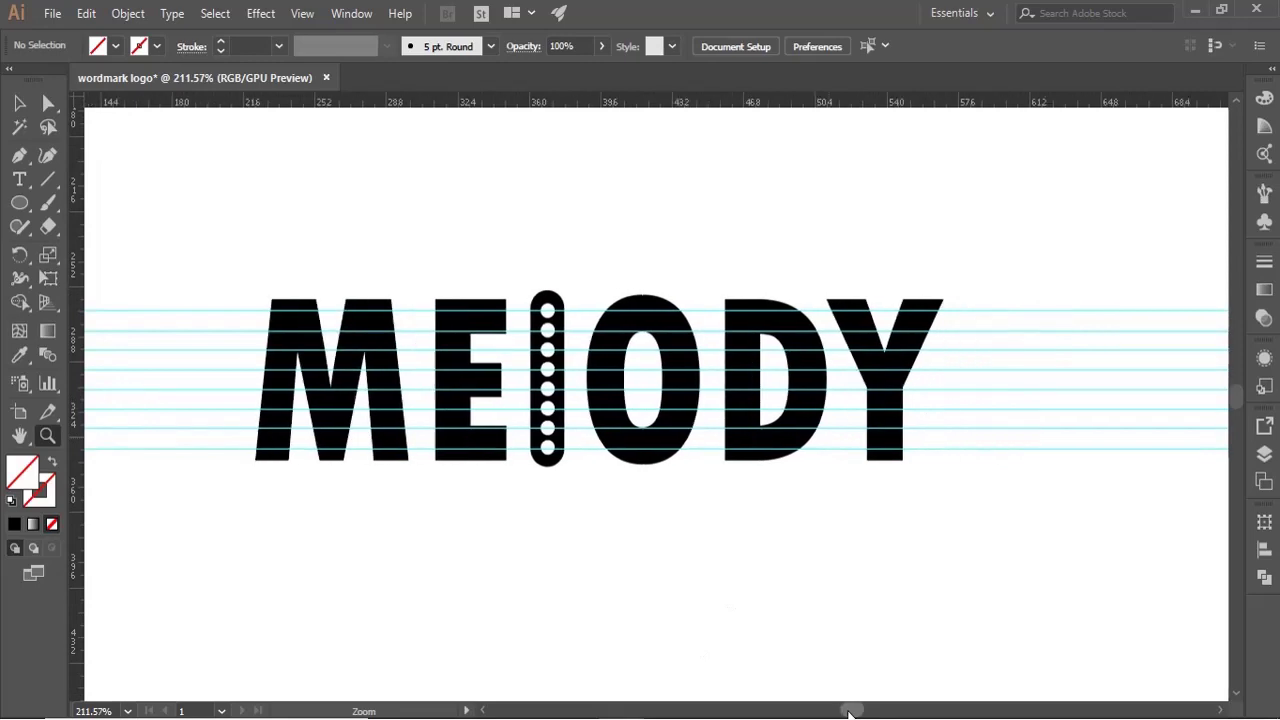
pyautogui.click(483, 711)
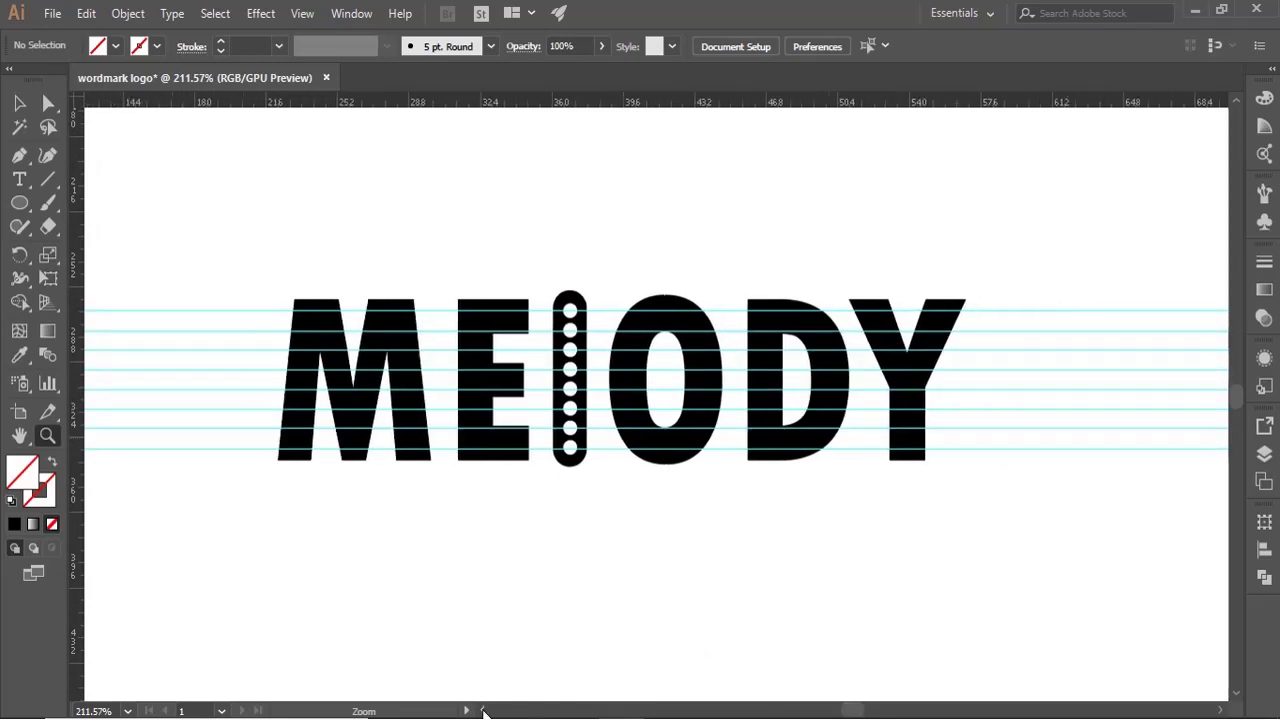
pyautogui.click(483, 711)
pyautogui.press('v')
pyautogui.press('F6')
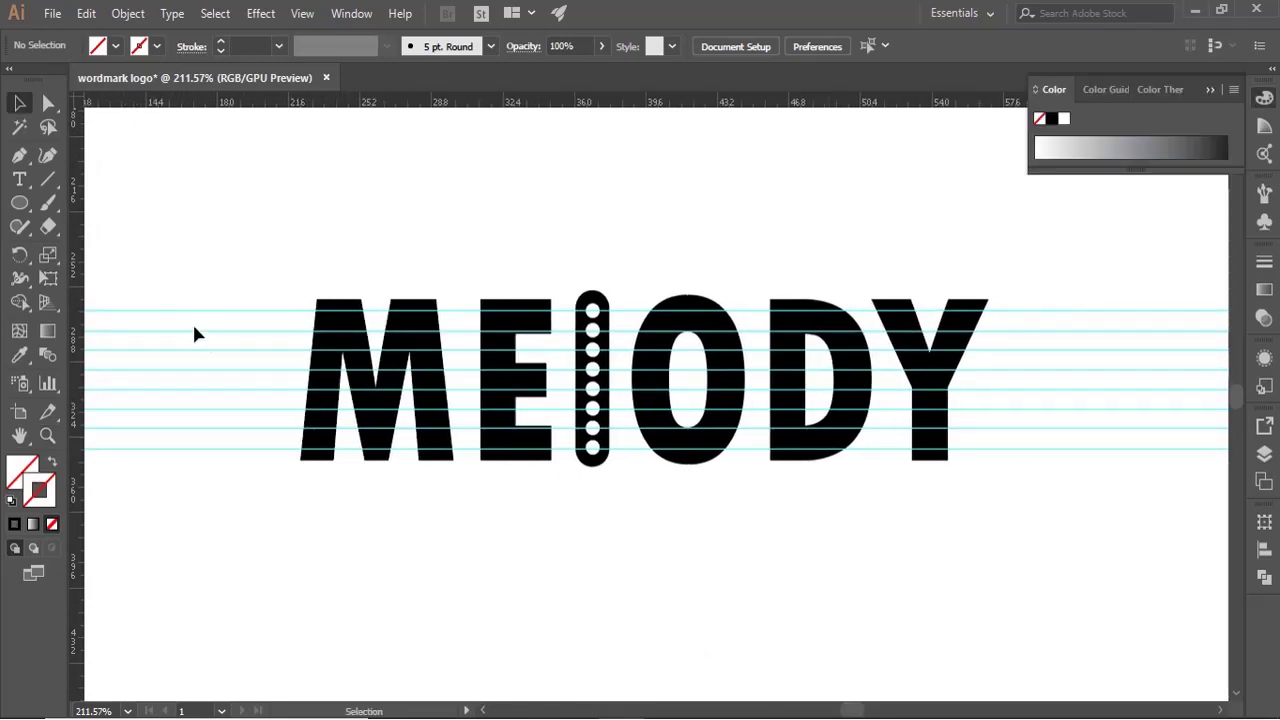
pyautogui.moveTo(78, 232); pyautogui.dragTo(1008, 215)
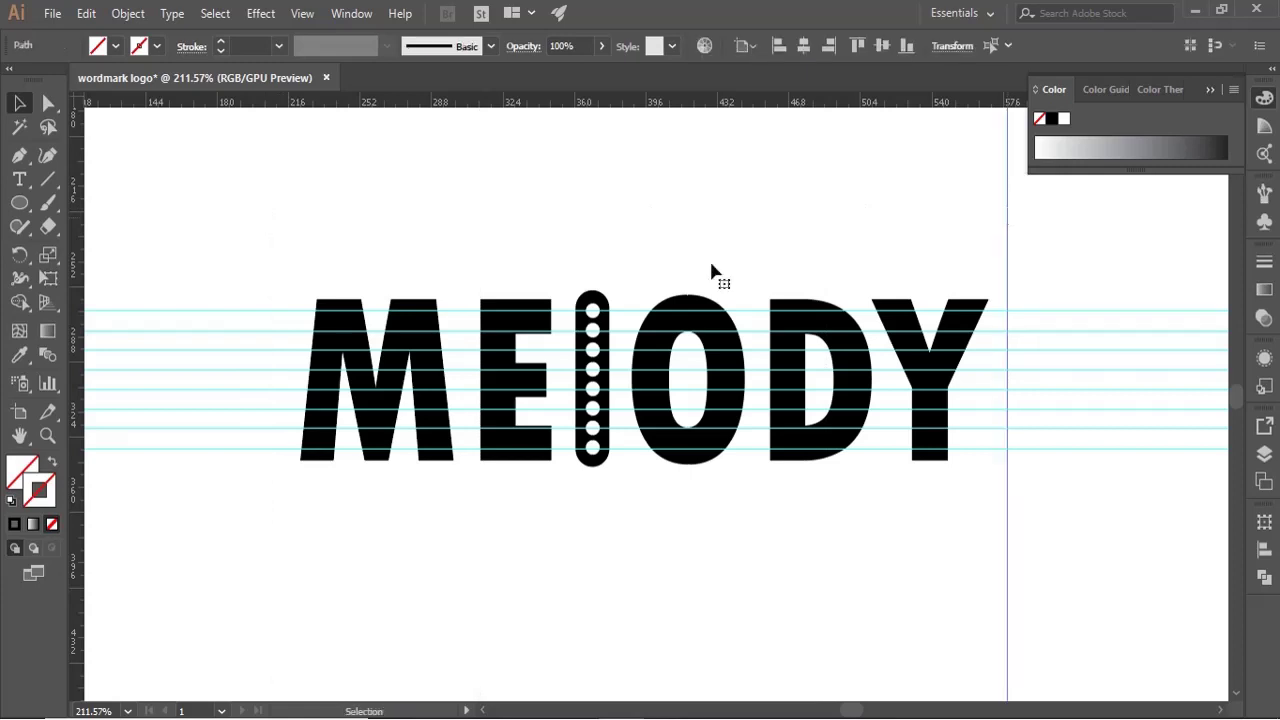
pyautogui.moveTo(78, 374); pyautogui.dragTo(271, 386)
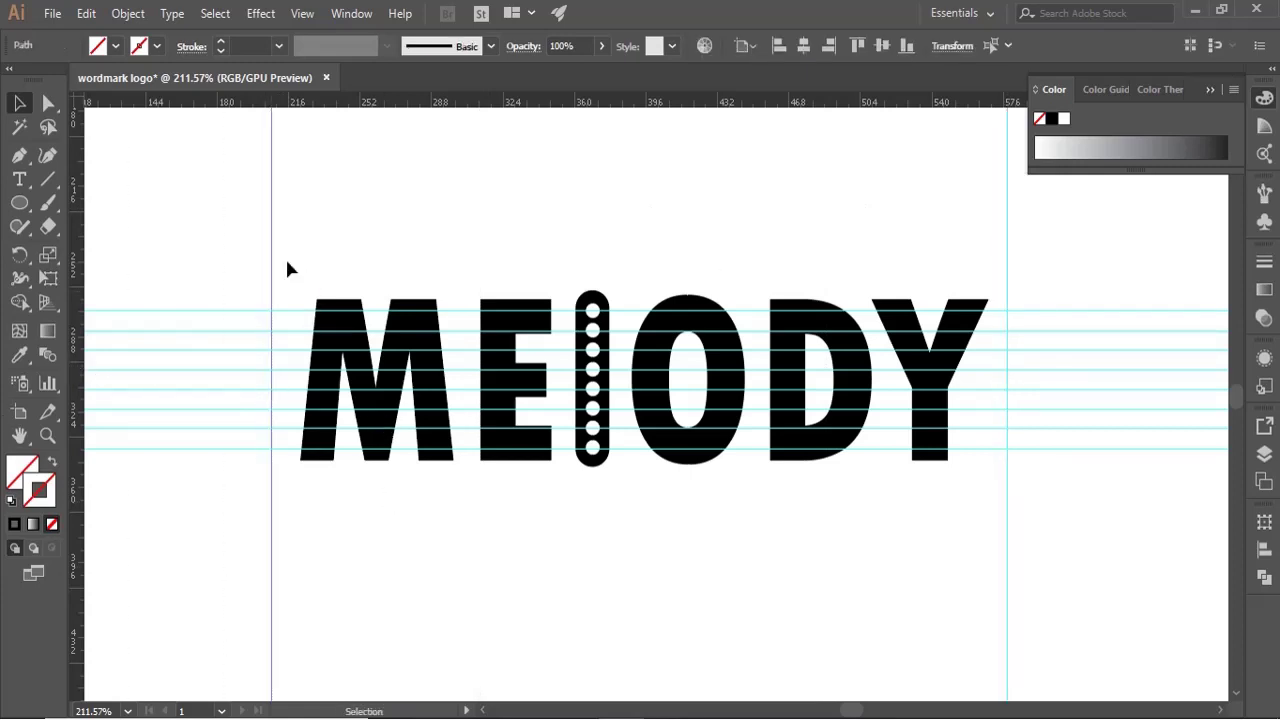
pyautogui.moveTo(271, 258); pyautogui.dragTo(266, 244)
pyautogui.click(366, 618)
# - Draw a straight Pen line along the topmost horizontal guide between the two vertical guides and give it a black stroke
pyautogui.press('p')
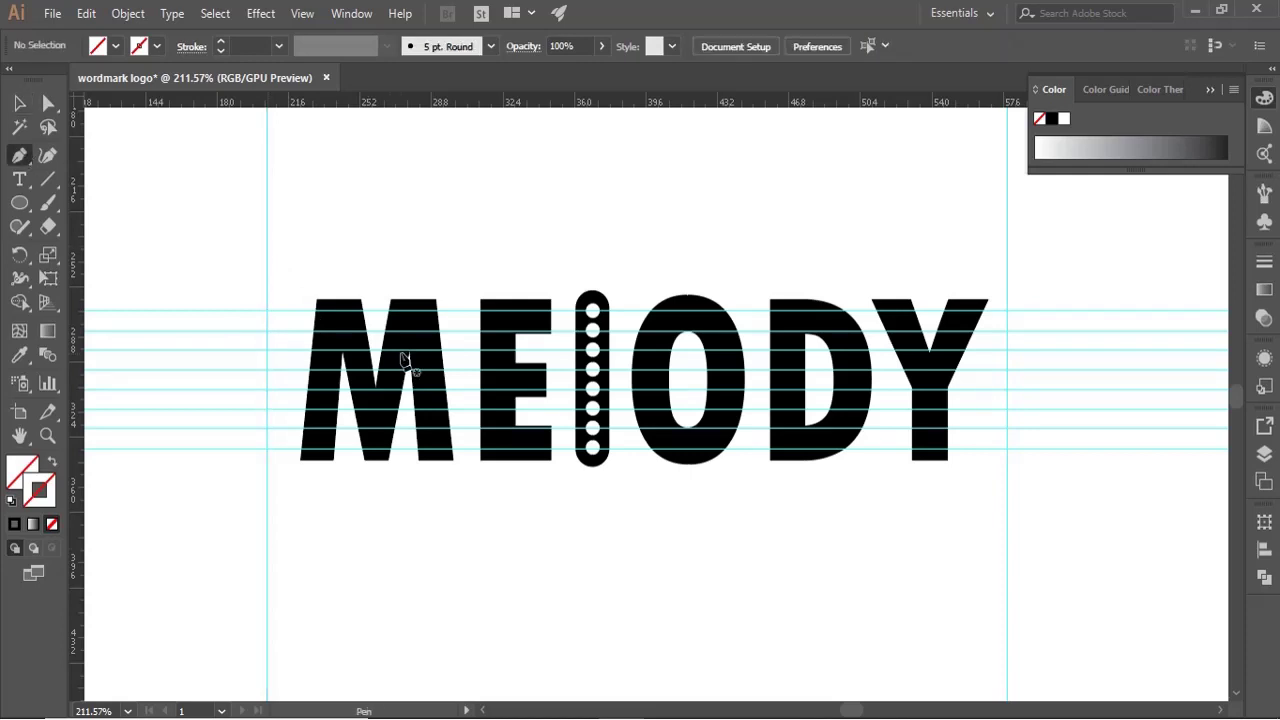
pyautogui.click(266, 310)
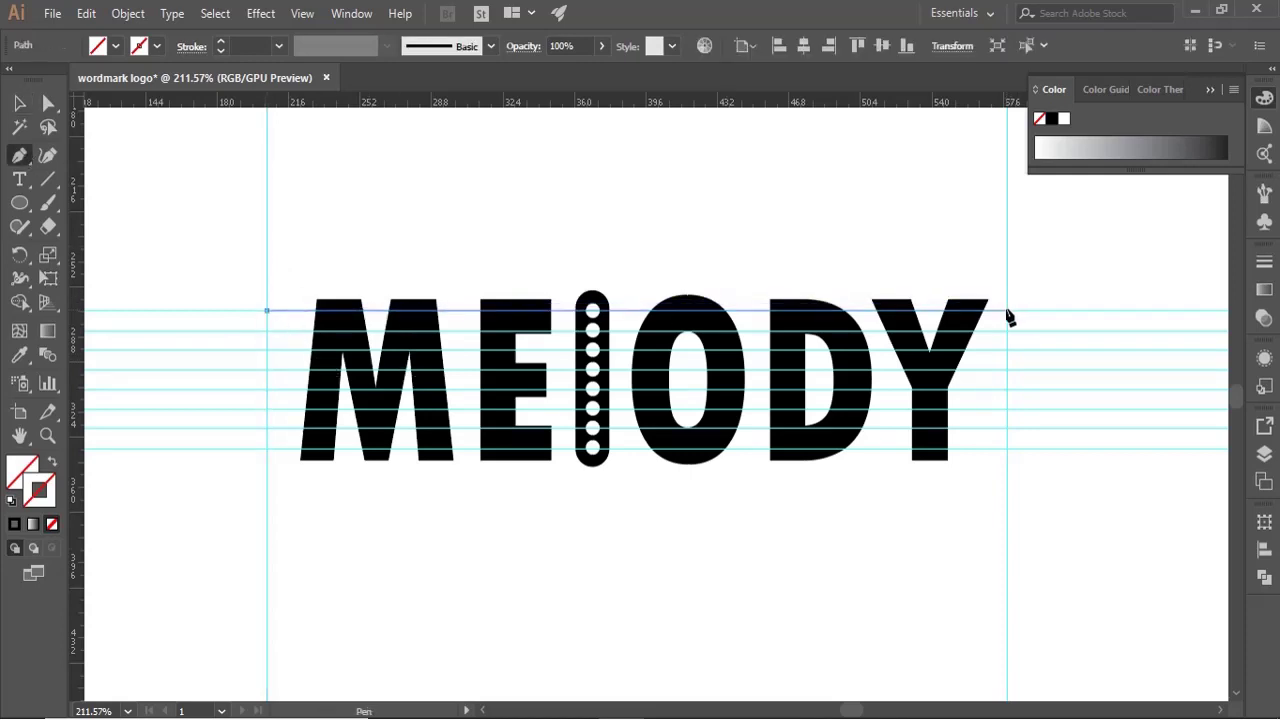
pyautogui.click(1007, 310)
pyautogui.press('x')
pyautogui.press(',')
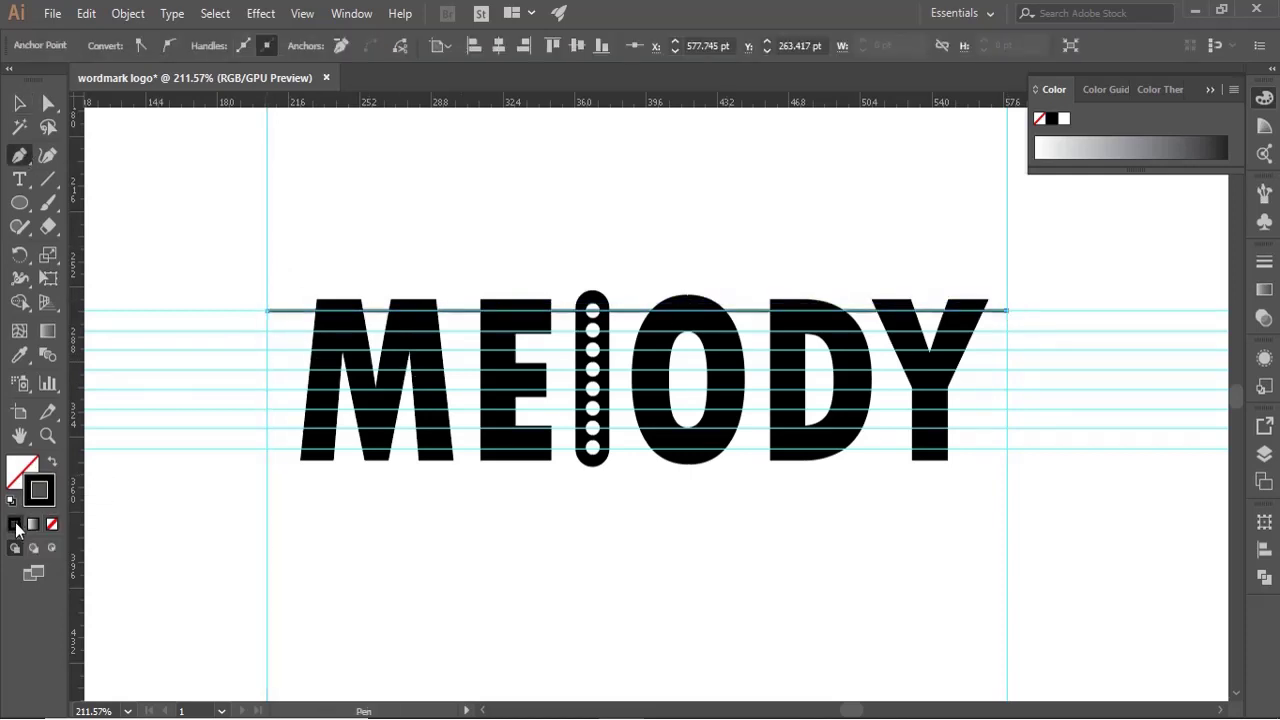
# - Draw seven more straight Pen lines between the vertical guides, one along each remaining horizontal guide
pyautogui.click(266, 330)
pyautogui.click(1007, 330)
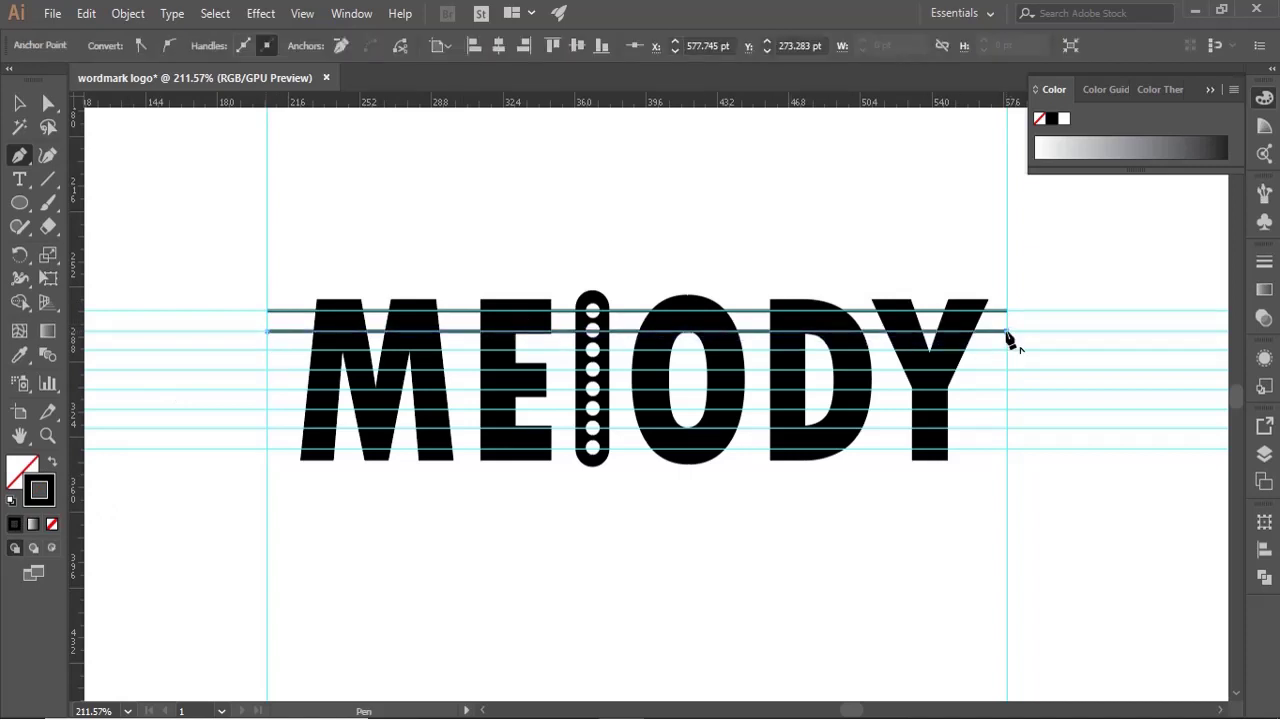
pyautogui.click(266, 350)
pyautogui.click(1007, 350)
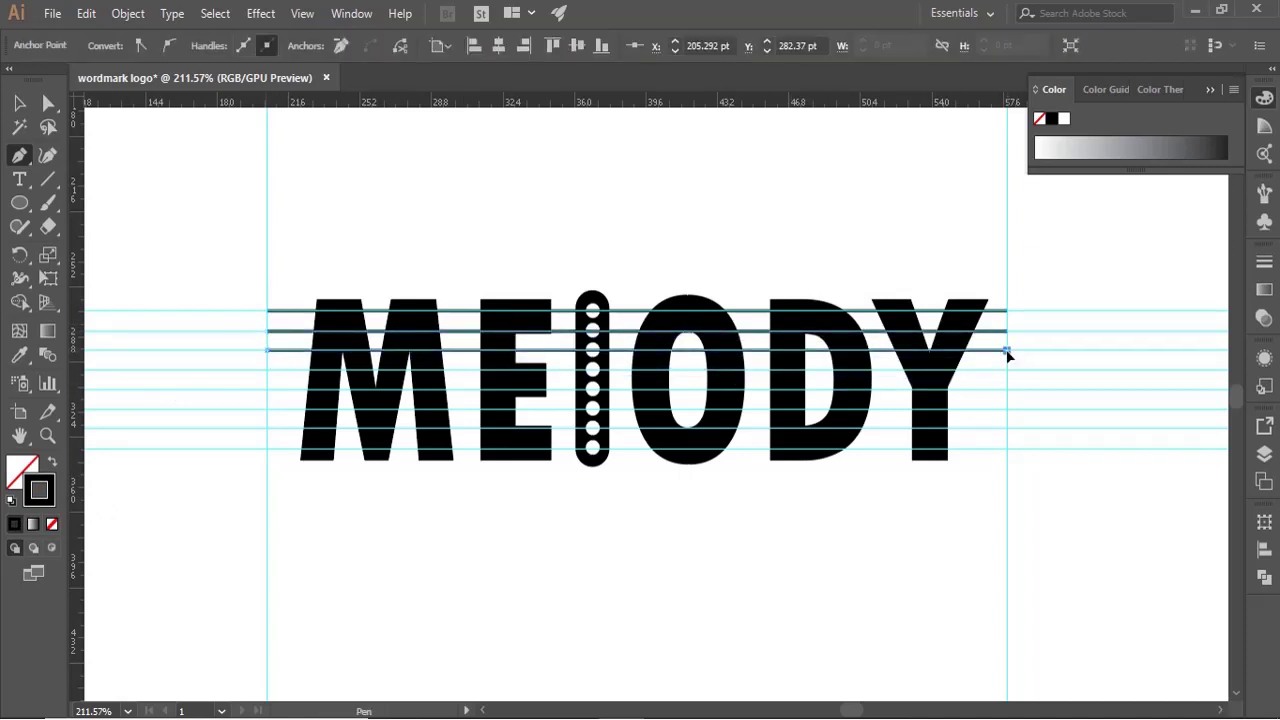
pyautogui.click(267, 370)
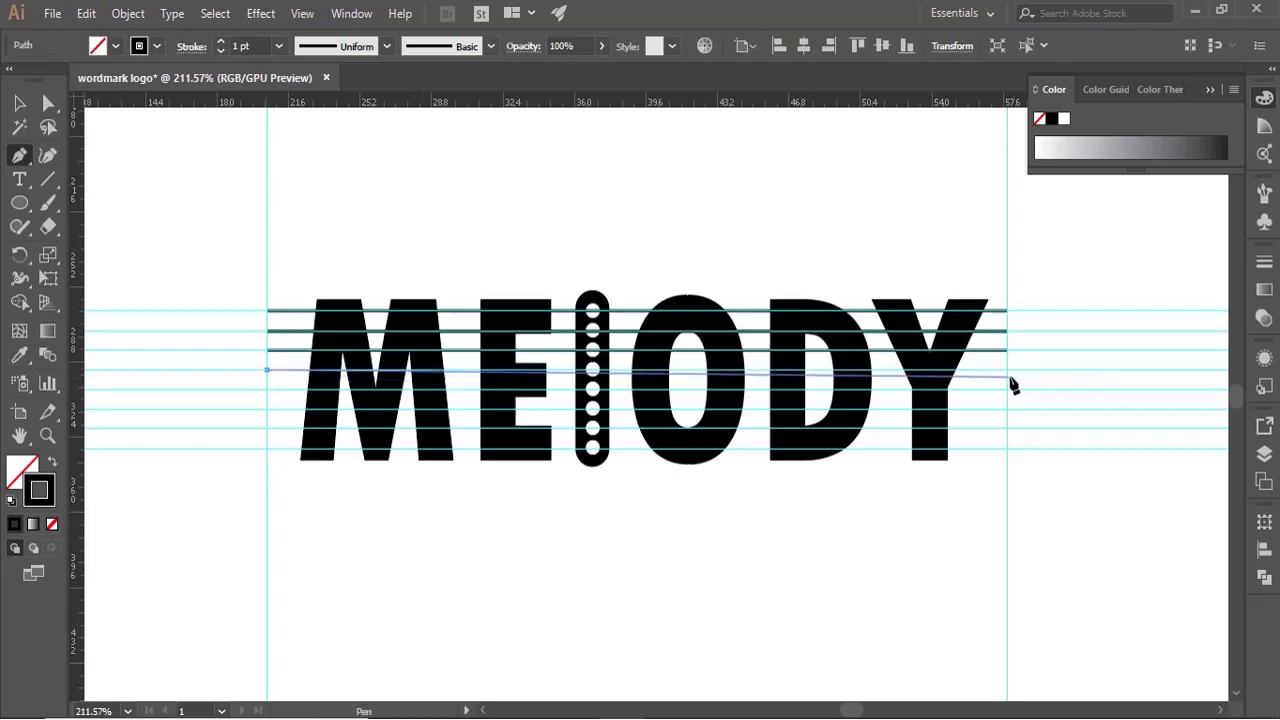
pyautogui.click(1007, 370)
pyautogui.click(266, 388)
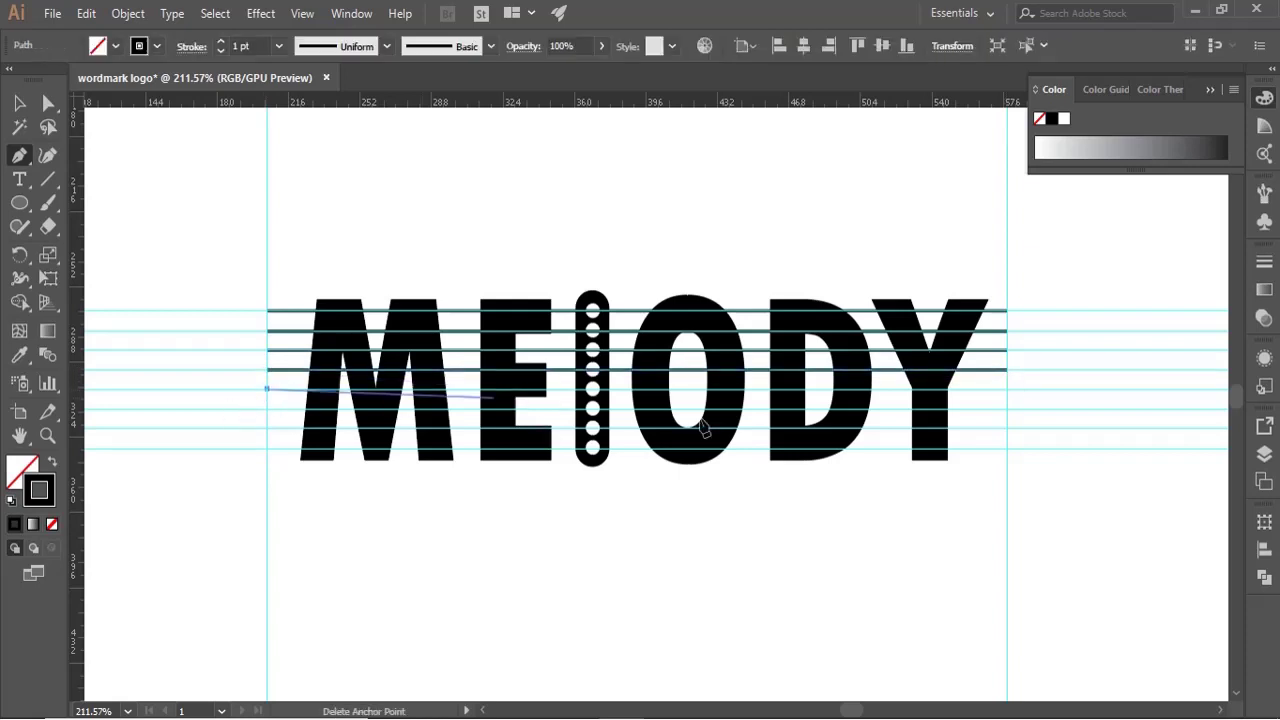
pyautogui.click(1007, 388)
pyautogui.click(266, 408)
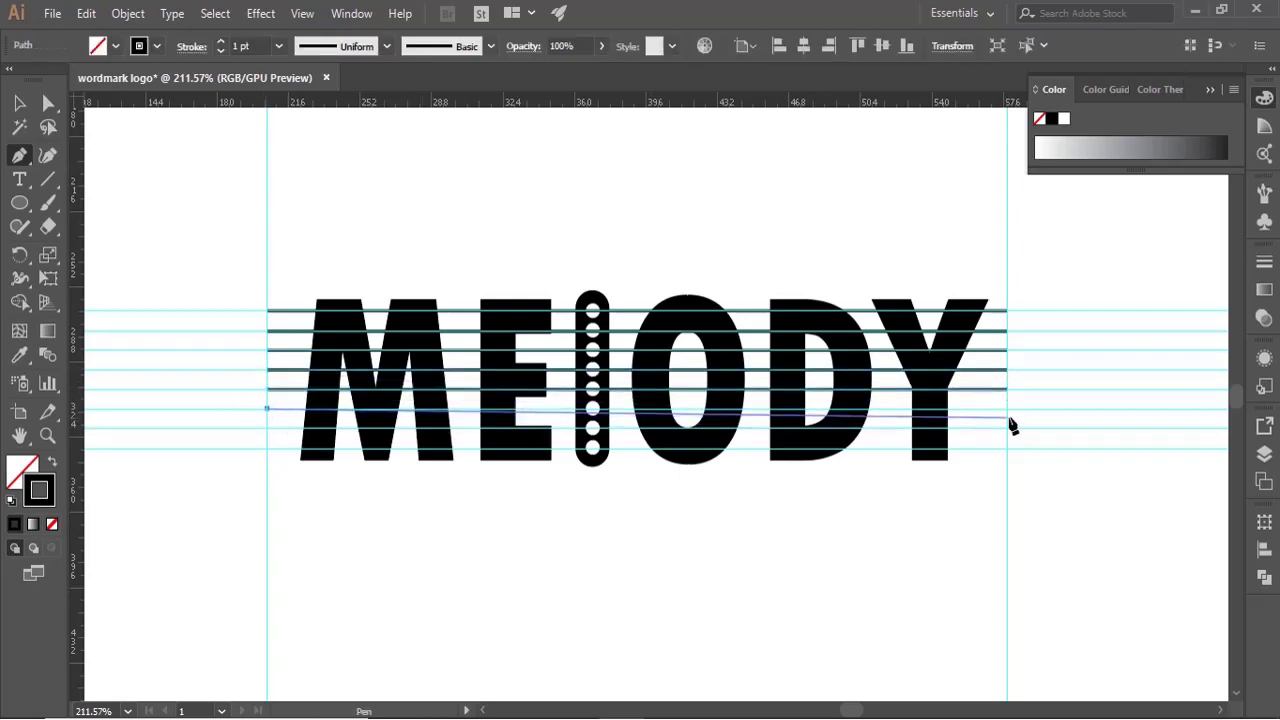
pyautogui.click(1007, 408)
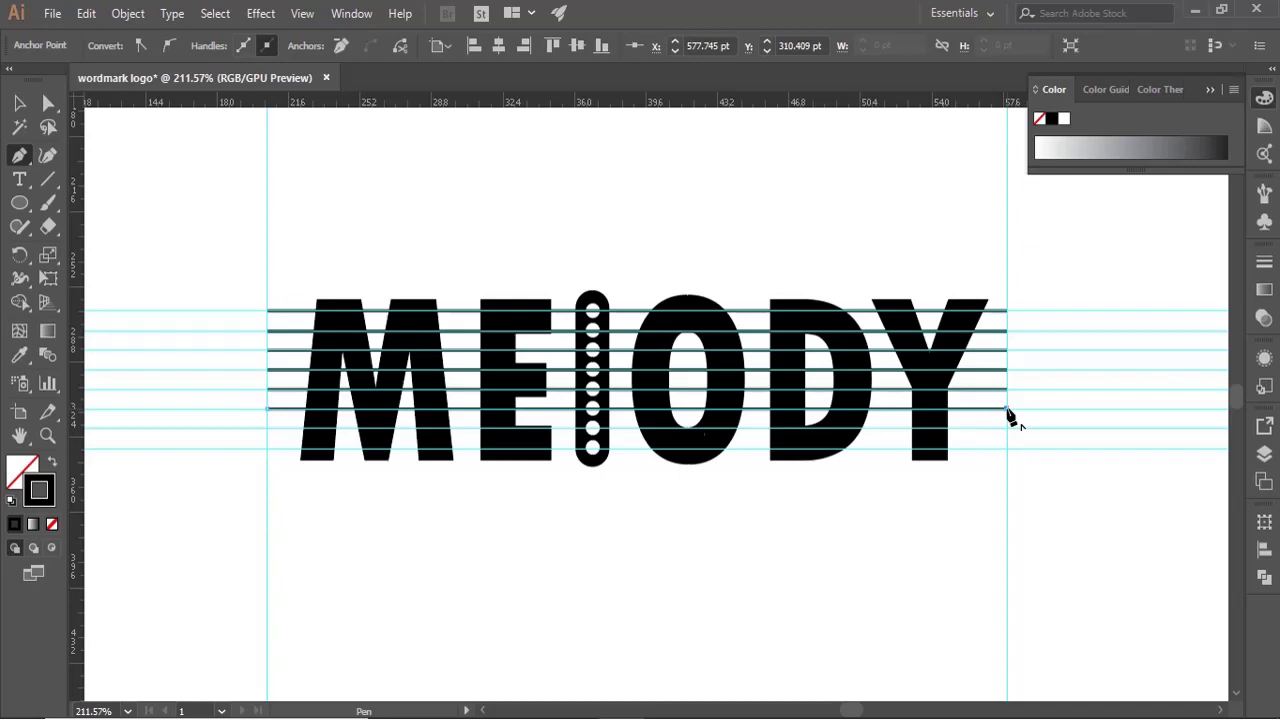
pyautogui.click(266, 428)
pyautogui.click(1007, 428)
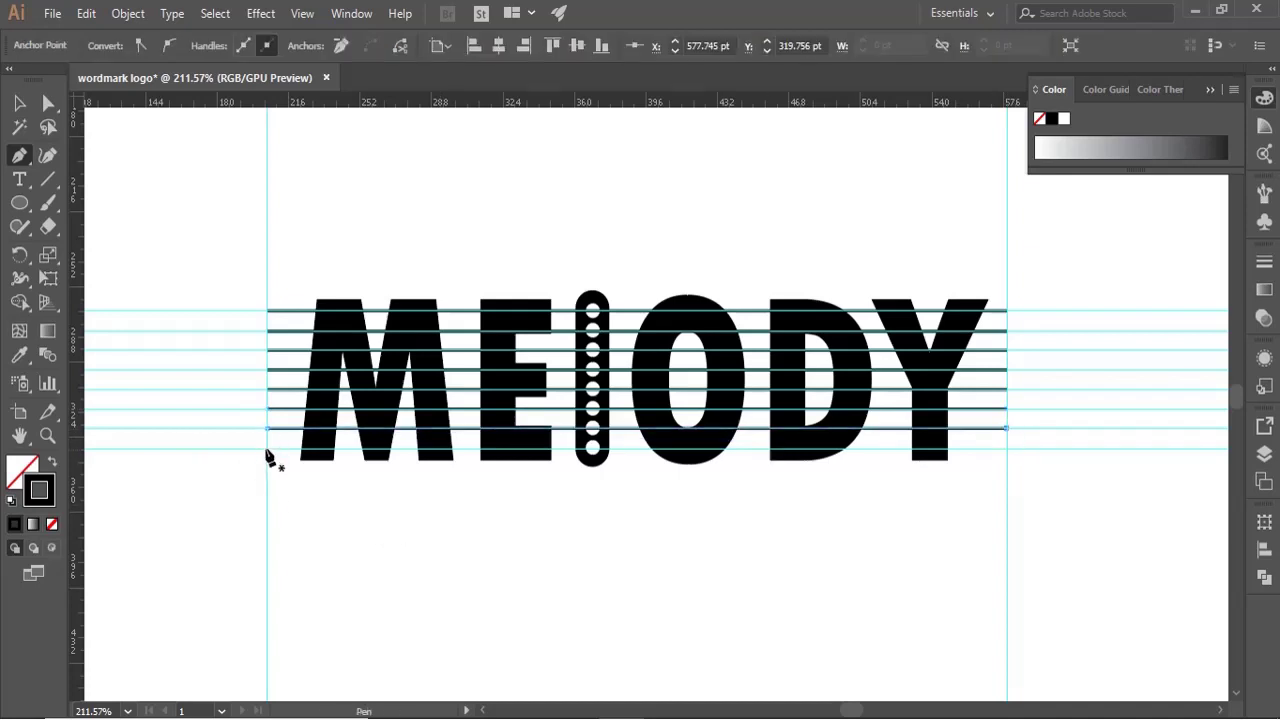
pyautogui.click(266, 448)
pyautogui.click(1007, 448)
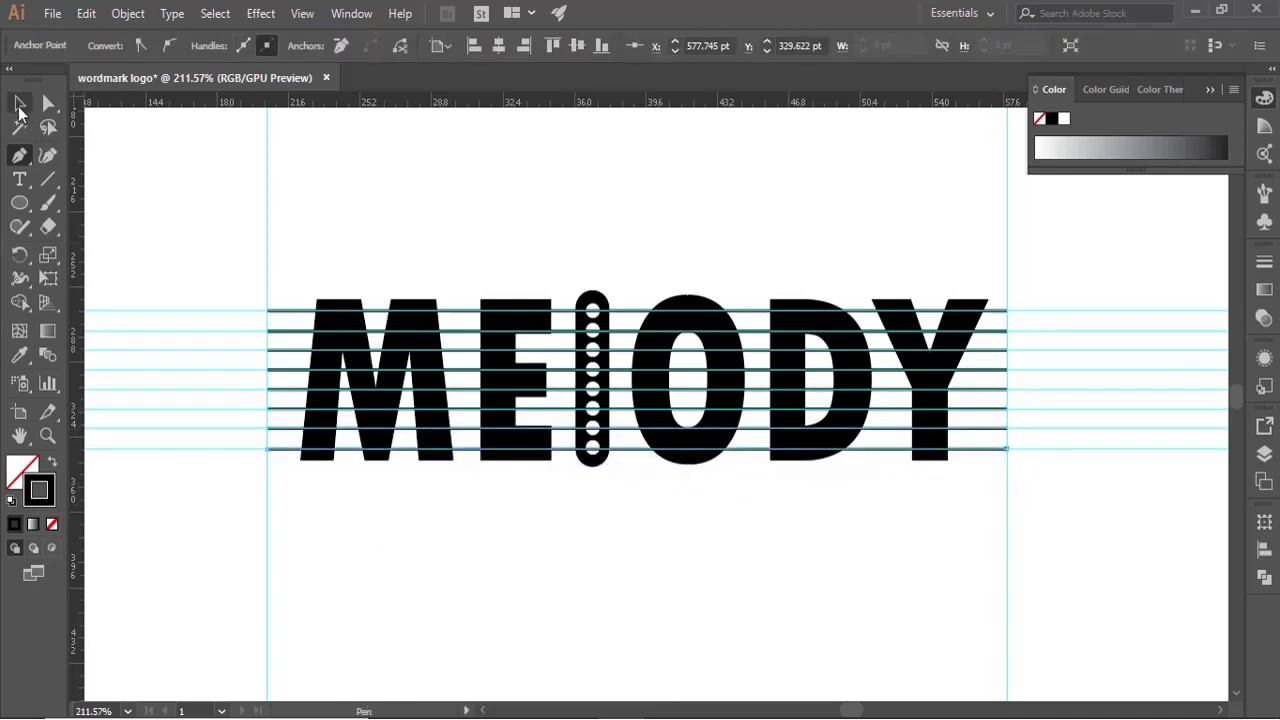
# - Delete all the horizontal and vertical guides, keeping the eight drawn lines
pyautogui.click(19, 104)
pyautogui.moveTo(298, 566); pyautogui.dragTo(167, 212)
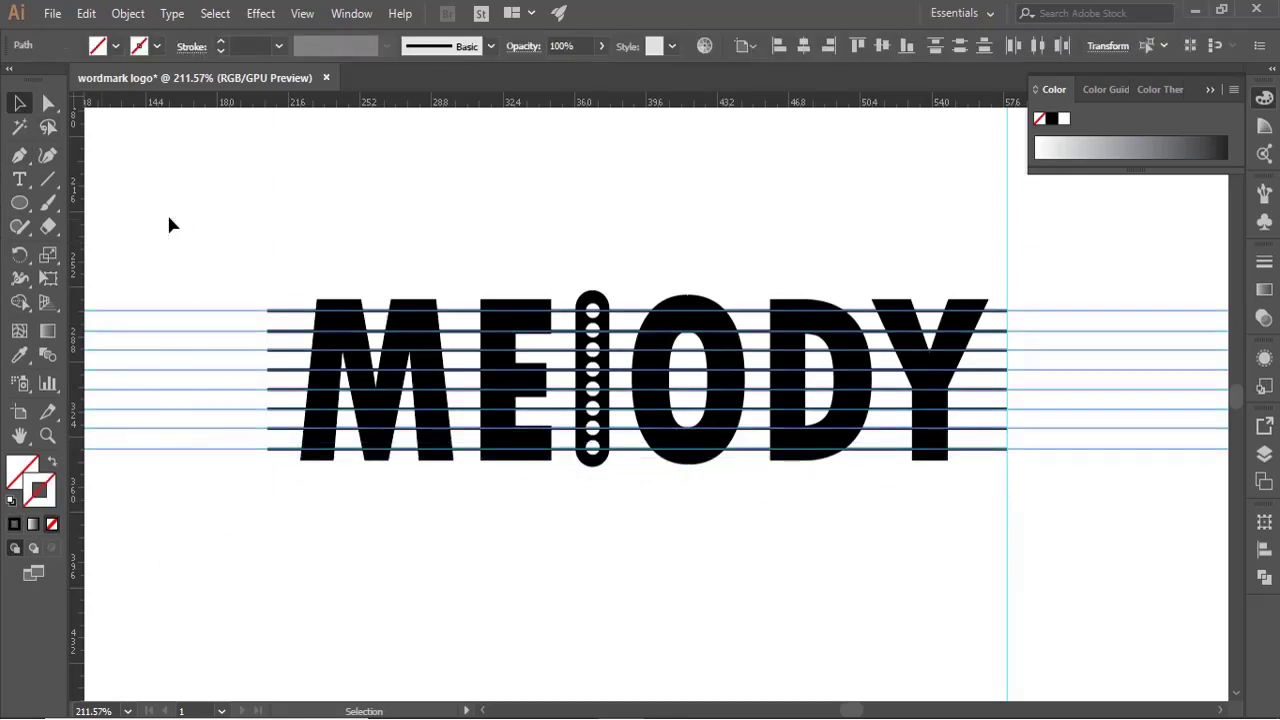
pyautogui.press('Delete')
pyautogui.moveTo(953, 517); pyautogui.dragTo(1073, 543)
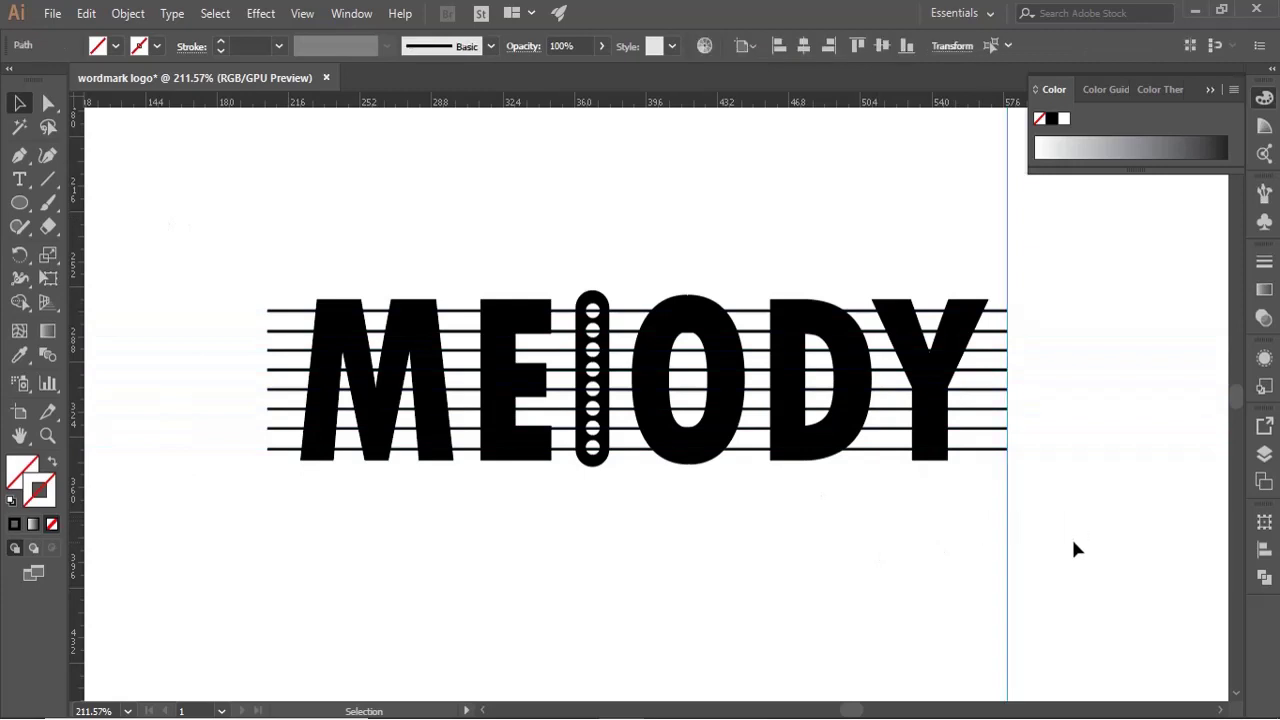
pyautogui.press('Delete')
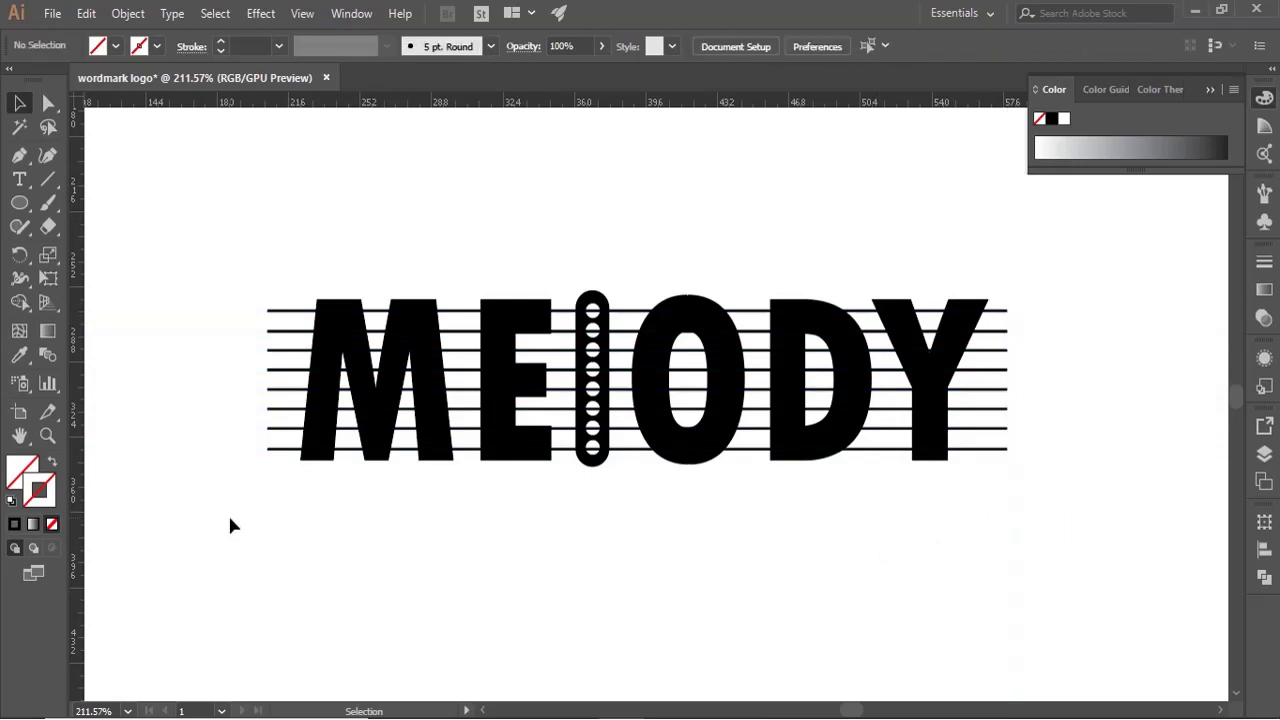
# - Group the eight lines and duplicate the complete wordmark so that one copy sits above the other on the artboard
pyautogui.moveTo(277, 483); pyautogui.dragTo(243, 276)
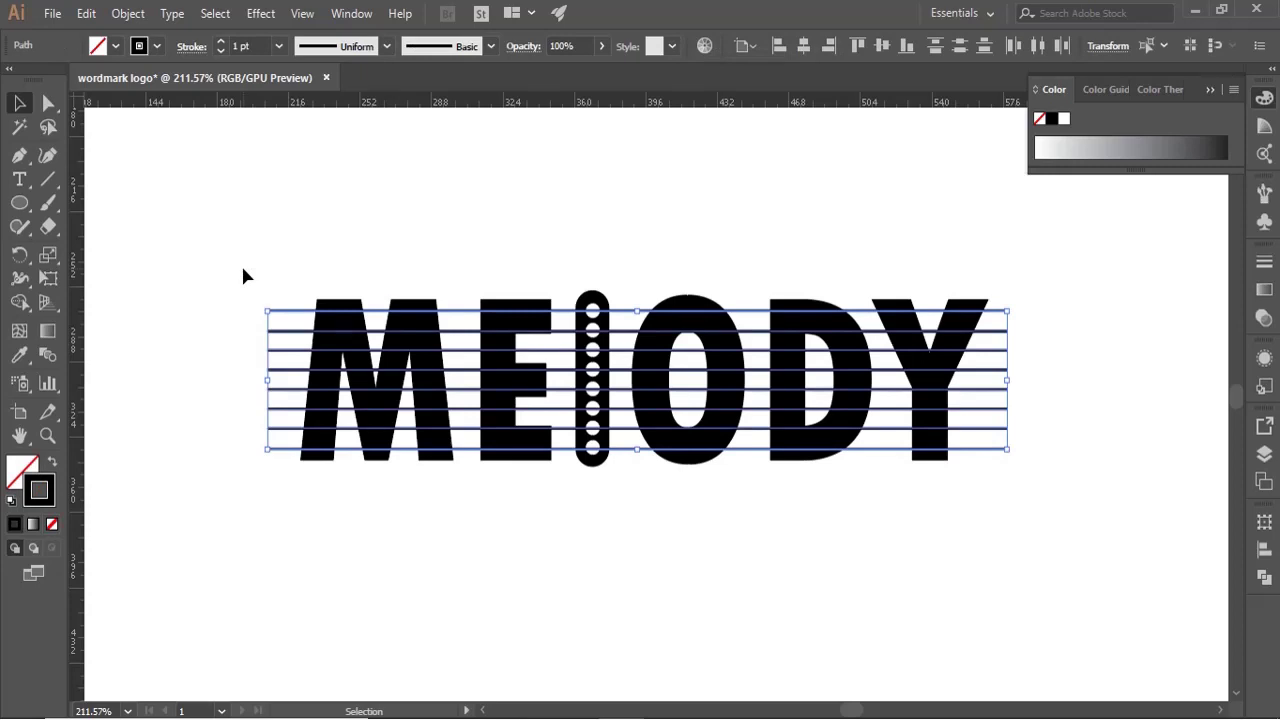
pyautogui.click(243, 270)
pyautogui.hotkey('ctrl', '0')
pyautogui.hotkey('ctrl', 'a')
pyautogui.moveTo(636, 431); pyautogui.dragTo(636, 545)
pyautogui.moveTo(630, 400); pyautogui.dragTo(626, 221)
pyautogui.moveTo(650, 510); pyautogui.dragTo(642, 440)
pyautogui.click(644, 580)
# - Fill the letters of the lower wordmark, apart from the l, with orange E2640E
pyautogui.click(516, 405)
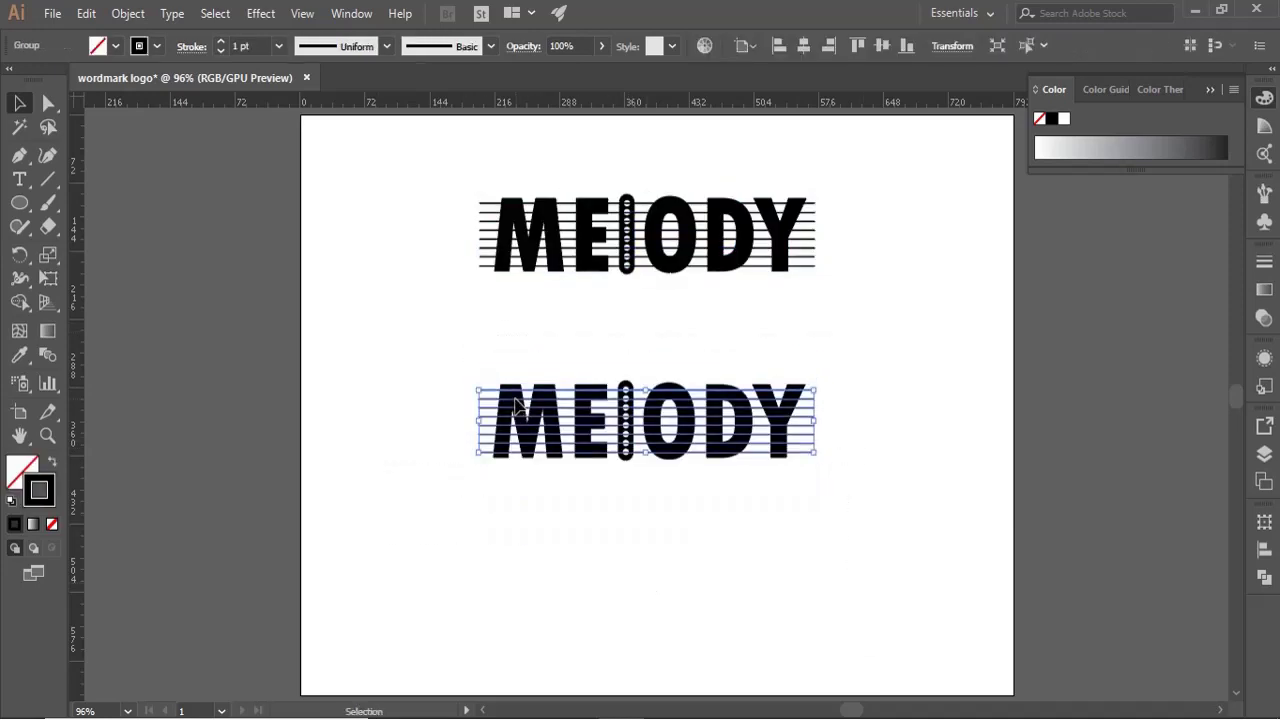
pyautogui.click(588, 540)
pyautogui.click(500, 453)
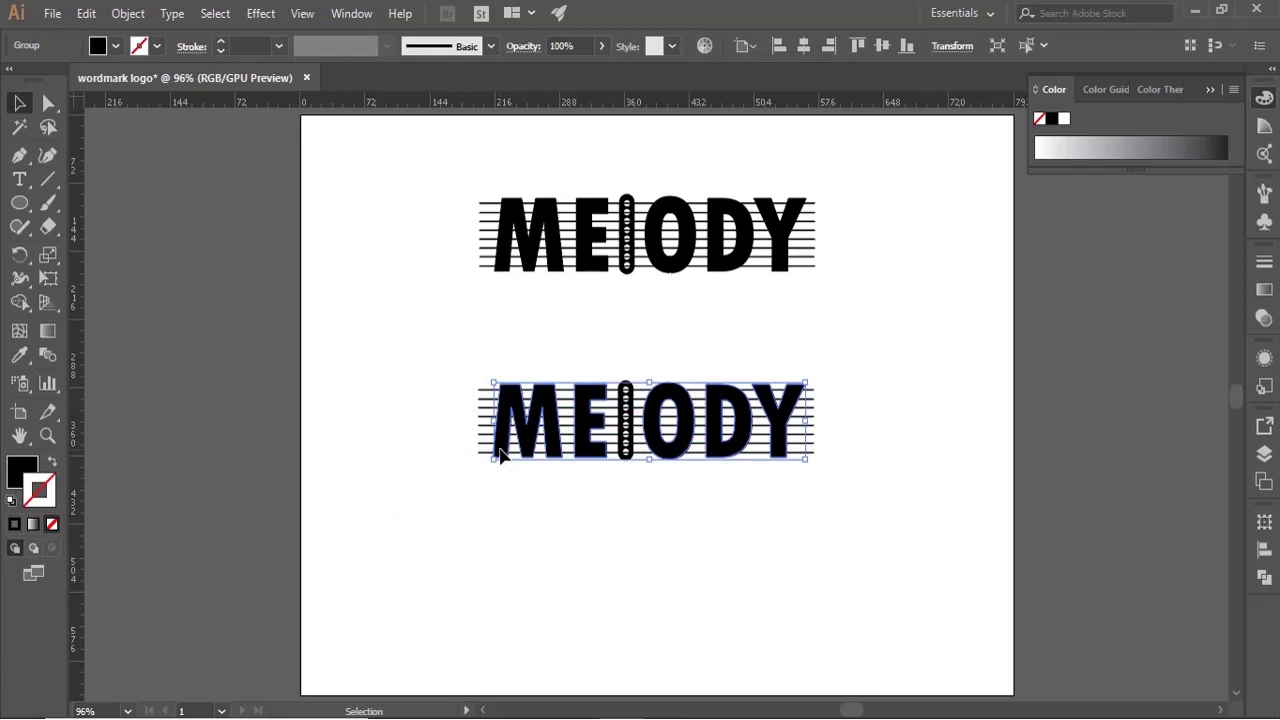
pyautogui.doubleClick(14, 480)
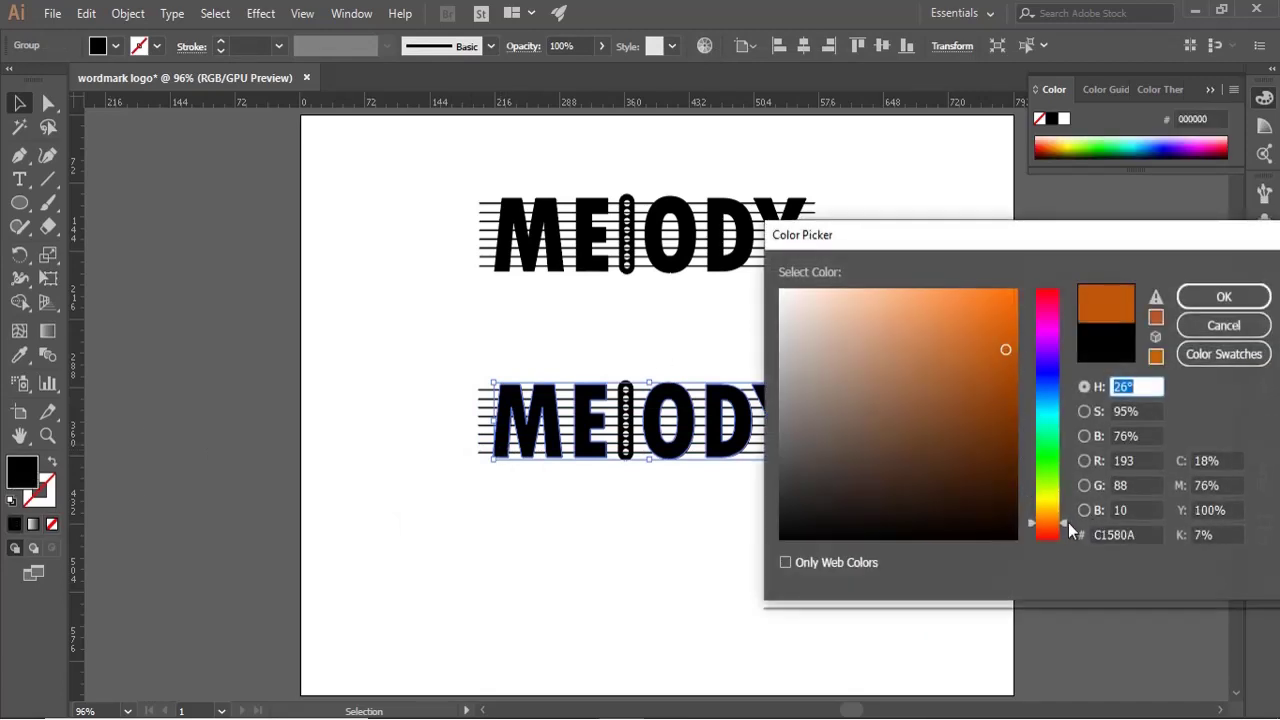
pyautogui.moveTo(1068, 530); pyautogui.dragTo(1066, 527)
pyautogui.moveTo(1005, 349); pyautogui.dragTo(1004, 316)
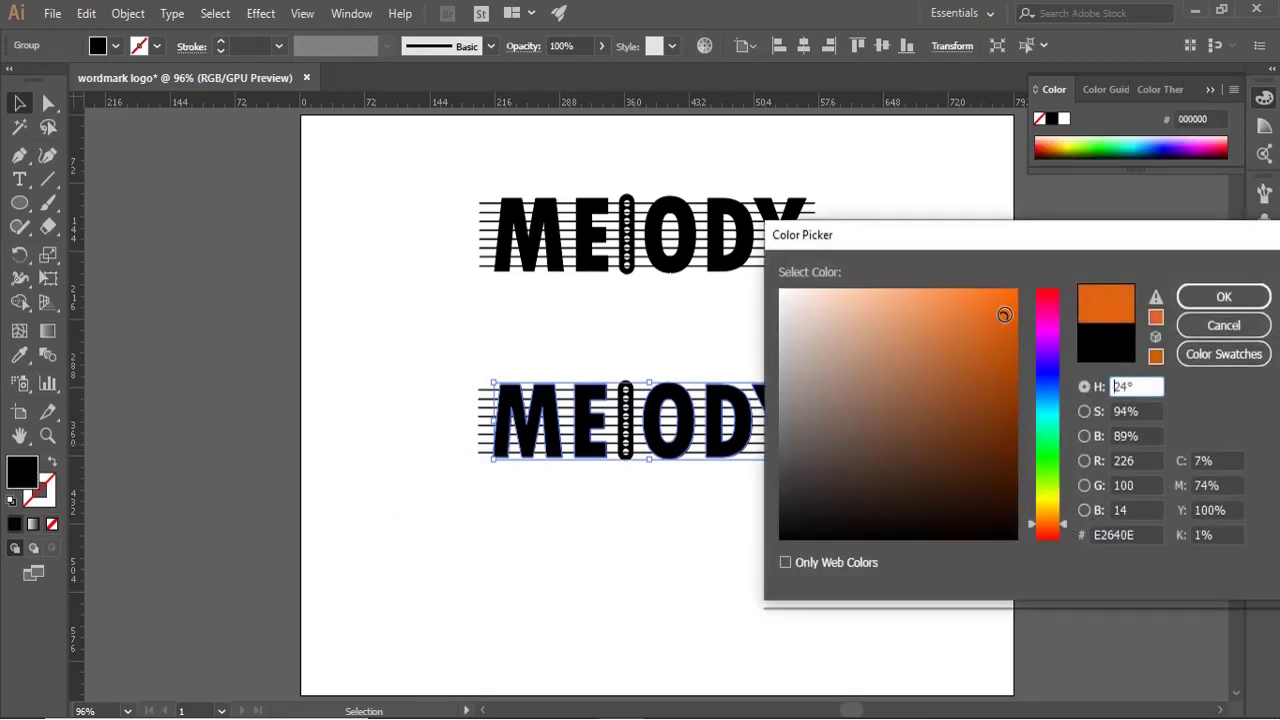
pyautogui.click(1223, 297)
pyautogui.click(637, 587)
# - Colour the l of the lower wordmark by sampling the orange of its neighbouring letters with the Eyedropper
pyautogui.press('a')
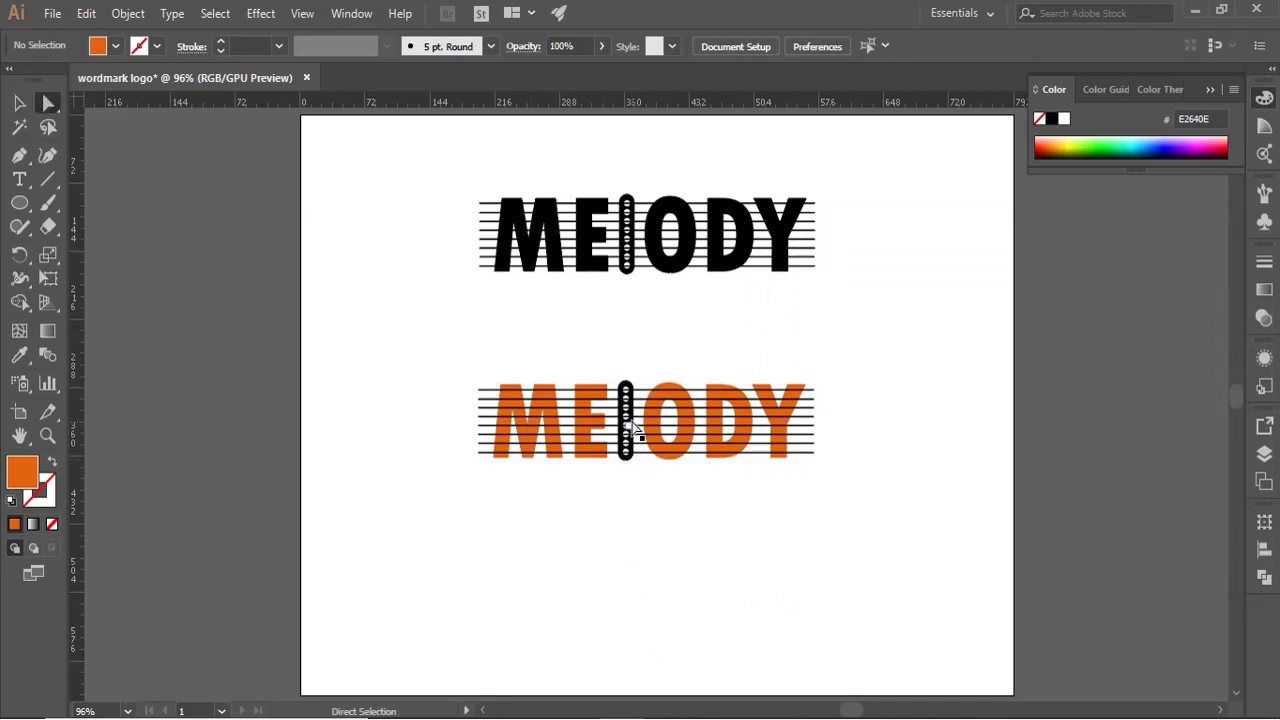
pyautogui.click(623, 427)
pyautogui.press('i')
pyautogui.click(552, 392)
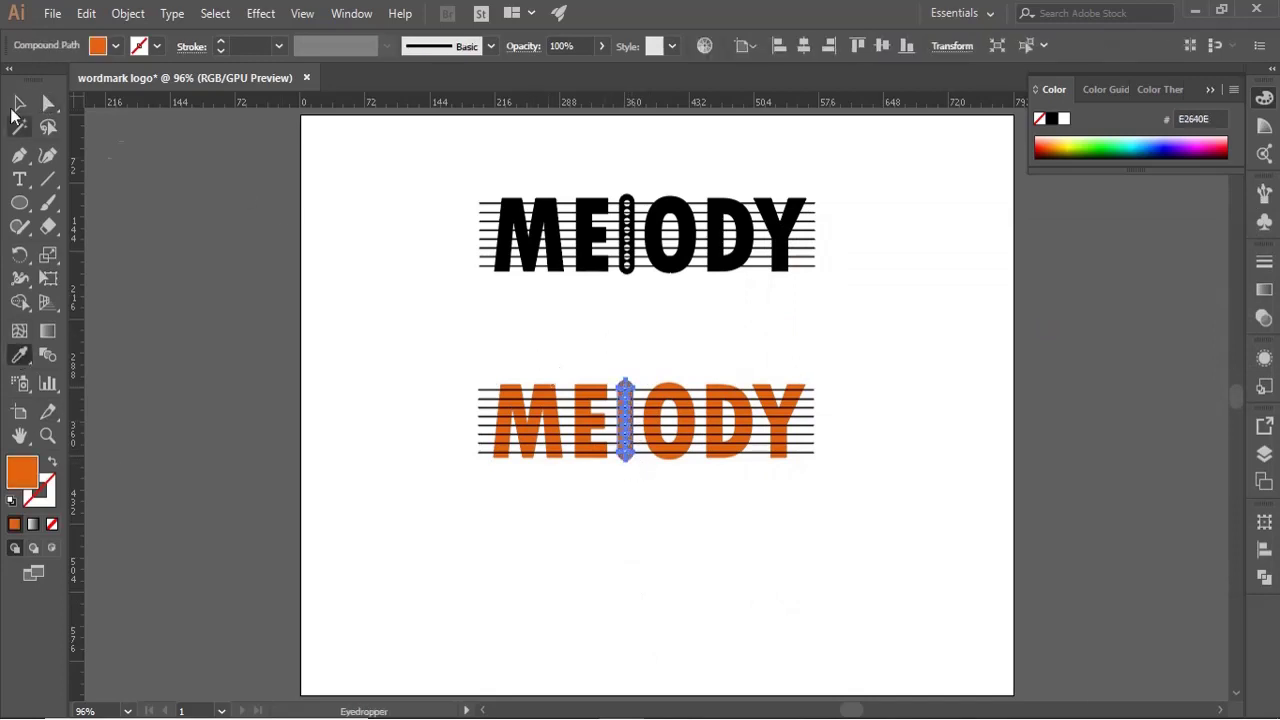
# - Change the stroke of the lower wordmark's eight lines to the orange E2640E of the letters
pyautogui.press('v')
pyautogui.click(487, 463)
pyautogui.press('x')
pyautogui.click(19, 355)
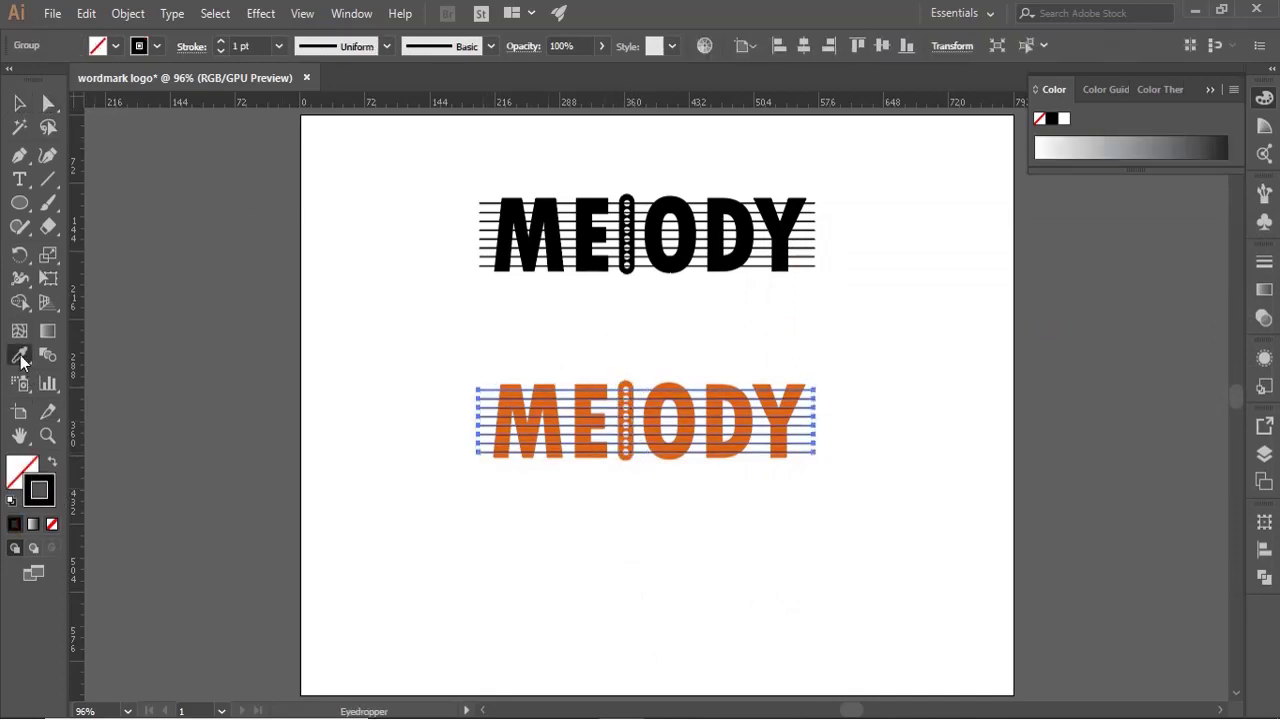
pyautogui.click(607, 389)
pyautogui.press('v')
pyautogui.click(406, 278)
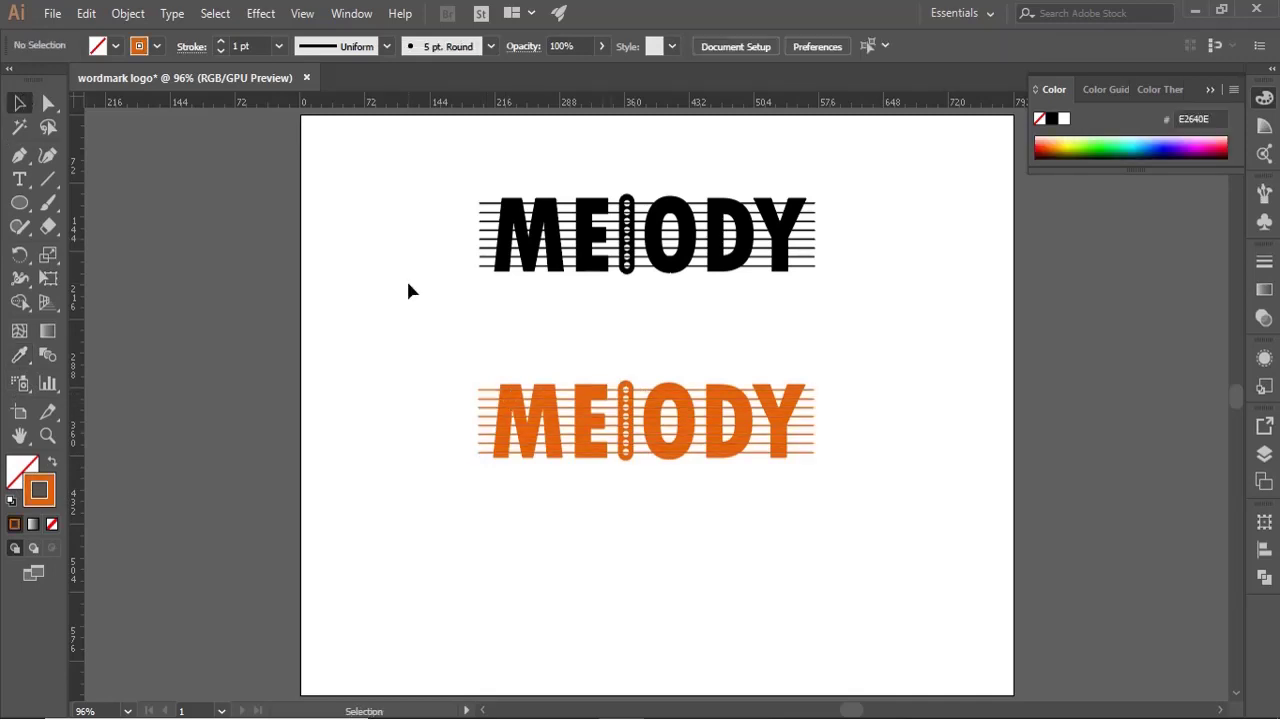
# - Draw a rectangle around the lower wordmark, fill it with the black of the upper wordmark and send it to the back
pyautogui.press('m')
pyautogui.moveTo(426, 324); pyautogui.dragTo(868, 536)
pyautogui.hotkey('shift', 'x')
pyautogui.press('i')
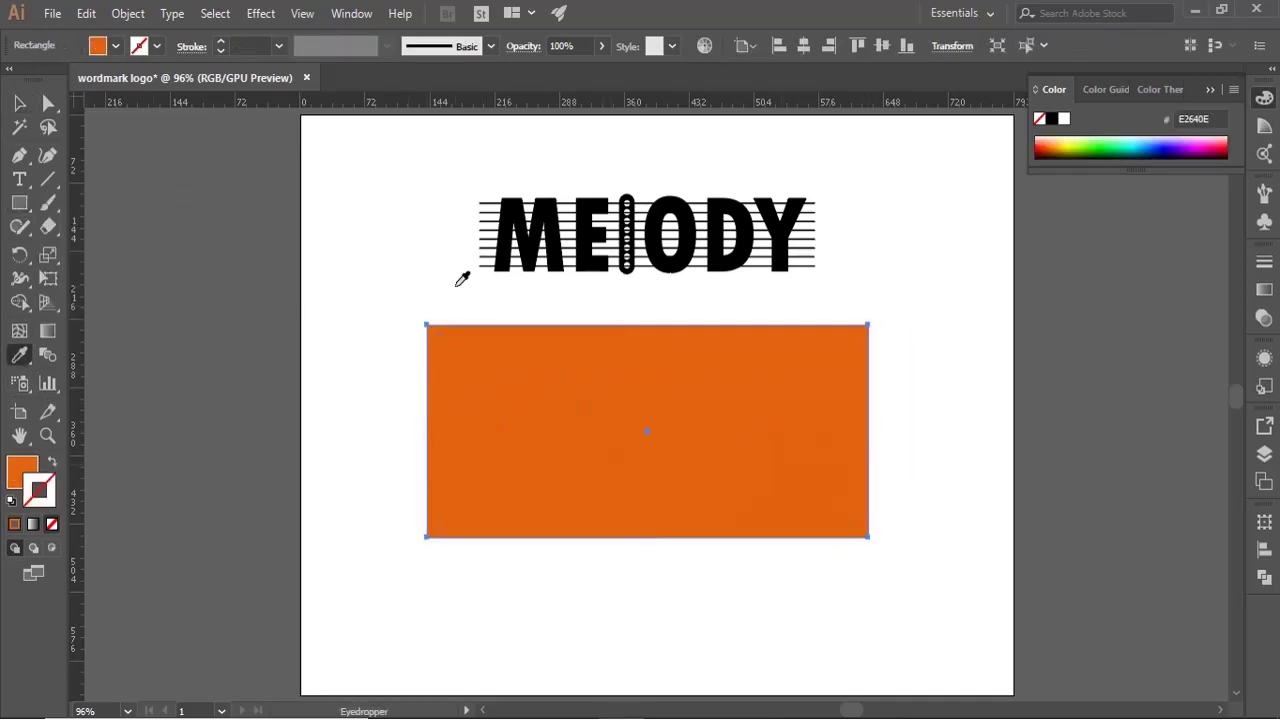
pyautogui.click(505, 240)
pyautogui.click(20, 106)
pyautogui.rightClick(576, 426)
pyautogui.click(850, 391)
pyautogui.click(547, 617)
# - Set the fill of the rectangle behind the lower wordmark to near-black 191818
pyautogui.click(505, 505)
pyautogui.doubleClick(22, 472)
pyautogui.click(790, 516)
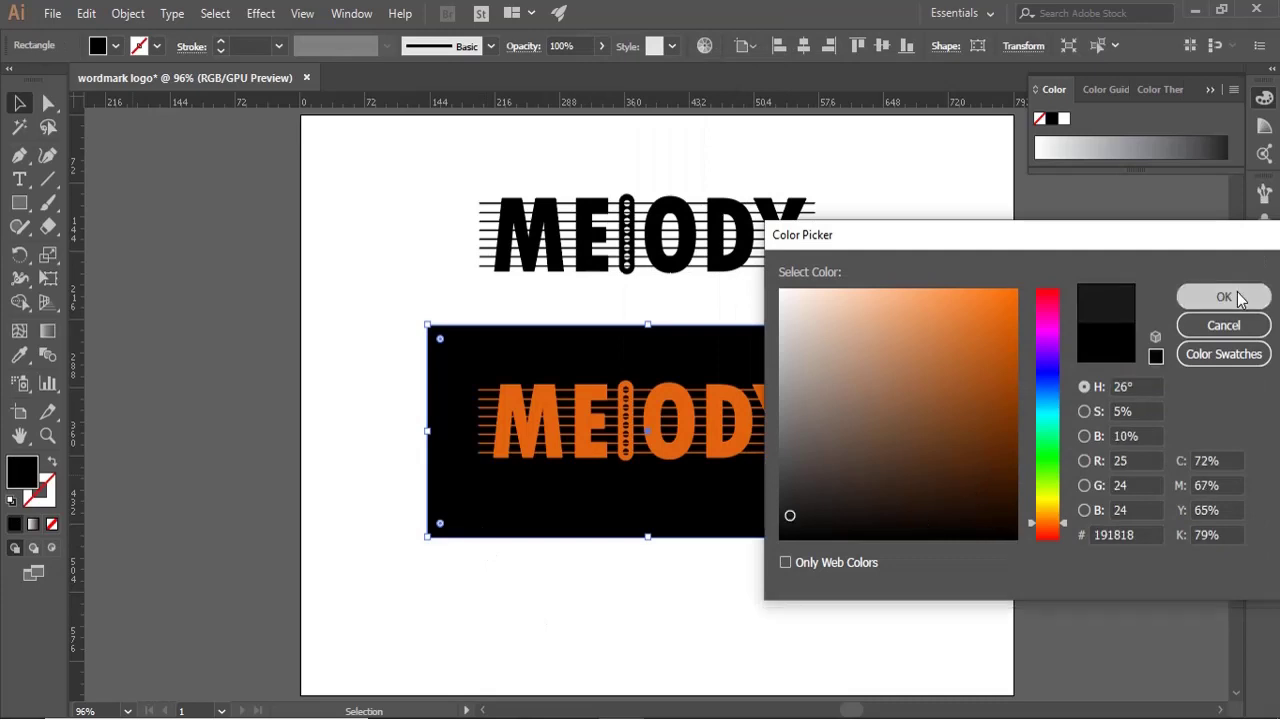
pyautogui.click(1239, 298)
# - Copy the dark rectangle up behind the black wordmark and fill the copy with orange E2640E
pyautogui.moveTo(745, 521); pyautogui.dragTo(746, 346)
pyautogui.hotkey('shift', 'x')
pyautogui.click(540, 594)
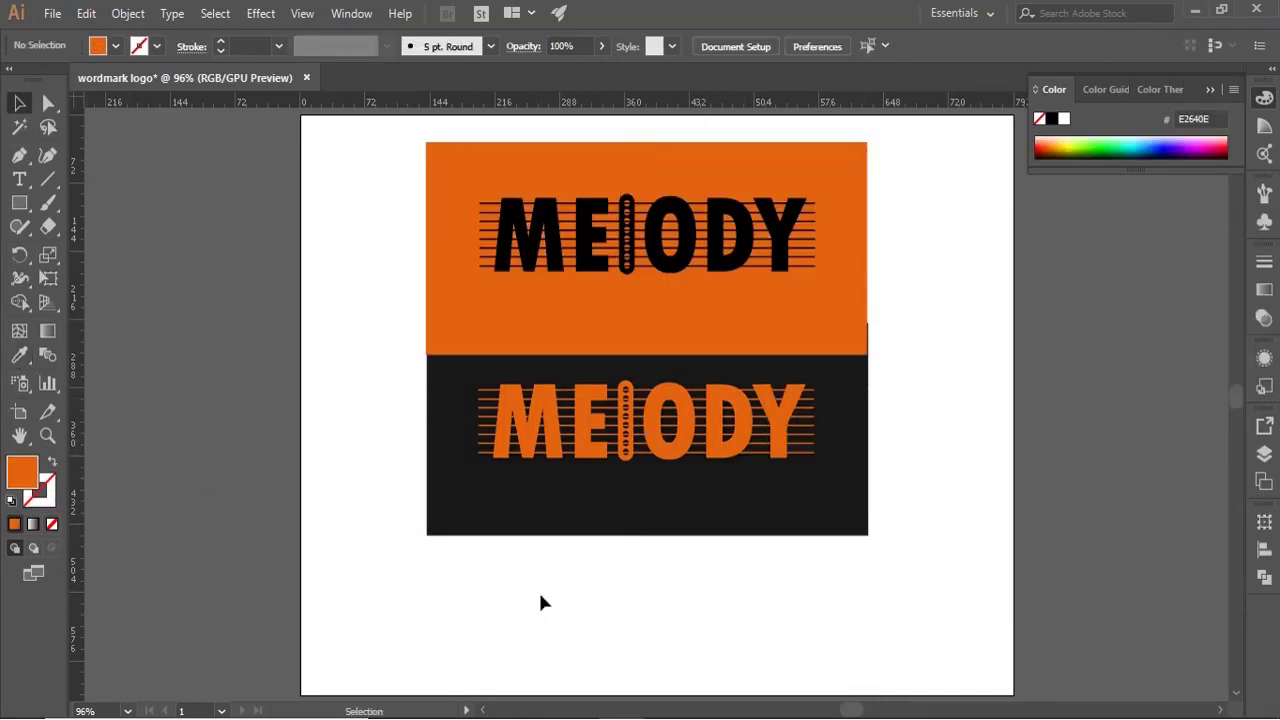
# - Move the dark rectangle and its orange wordmark down together until the rectangle meets the lower edge of the orange one
pyautogui.moveTo(540, 594); pyautogui.dragTo(967, 533)
pyautogui.moveTo(608, 488); pyautogui.dragTo(608, 514)
pyautogui.click(619, 642)
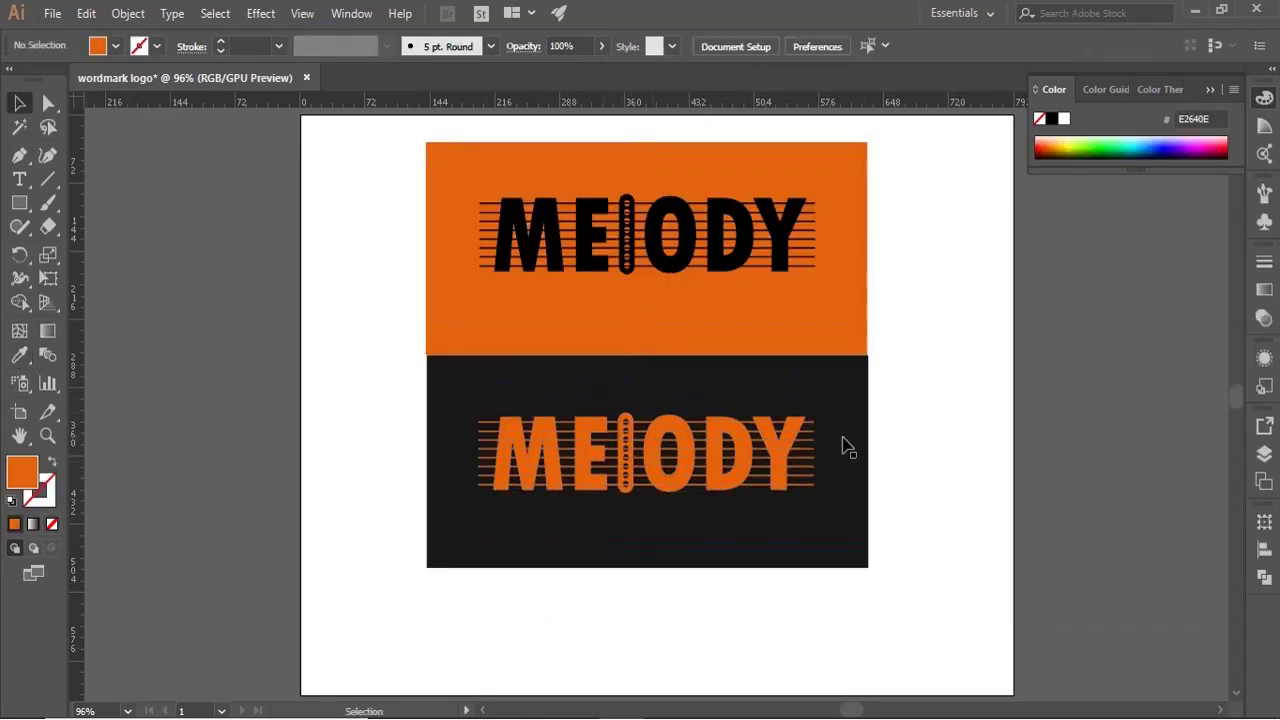
# - Group both logo panels and centre them on the artboard
pyautogui.scroll(2, 405, 235)
pyautogui.moveTo(403, 228); pyautogui.dragTo(402, 227)
pyautogui.hotkey('shift', 'Down')
pyautogui.hotkey('shift', 'Down')
pyautogui.hotkey('ctrl', 'g')
pyautogui.click(806, 46)
pyautogui.click(886, 46)
pyautogui.click(428, 535)
pyautogui.scroll(1, 431, 535)
pyautogui.scroll(-3, 1062, 482)
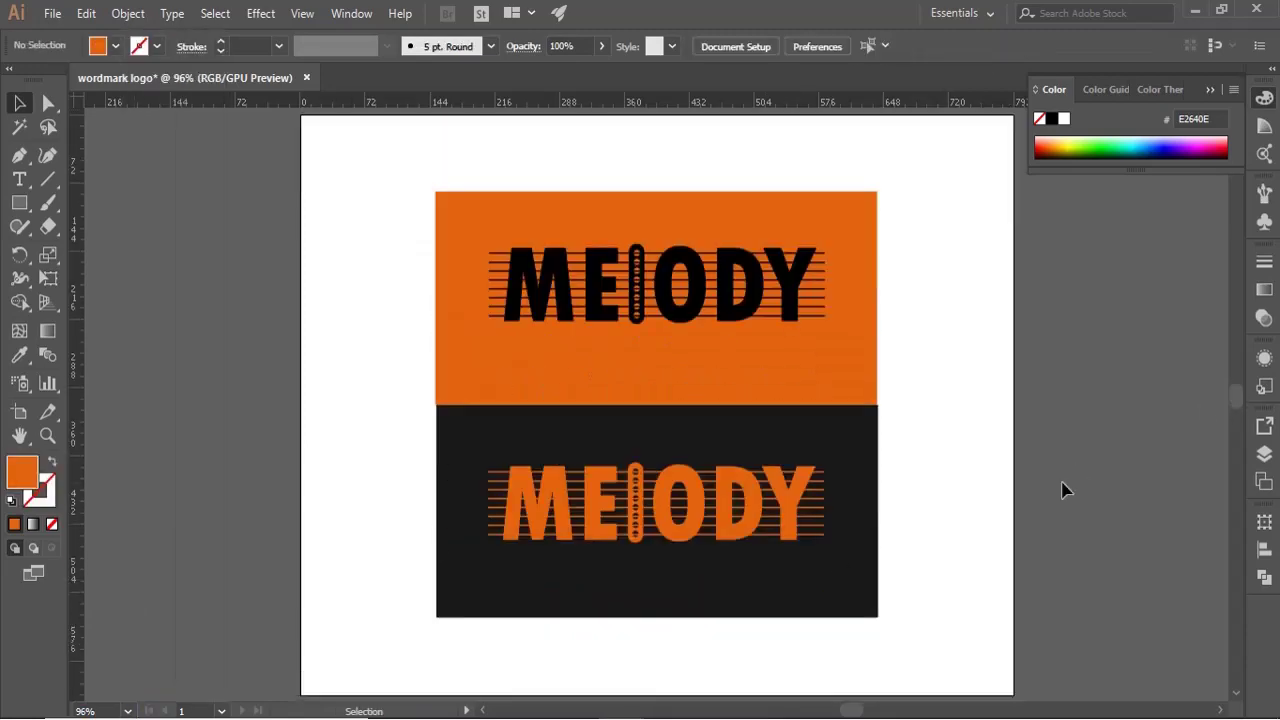
# - Enlarge the two logo panels together until they nearly fill the artboard and reposition them at its centre
pyautogui.click(868, 608)
pyautogui.moveTo(877, 617); pyautogui.dragTo(943, 681)
pyautogui.moveTo(472, 355); pyautogui.dragTo(467, 349)
pyautogui.click(1128, 468)
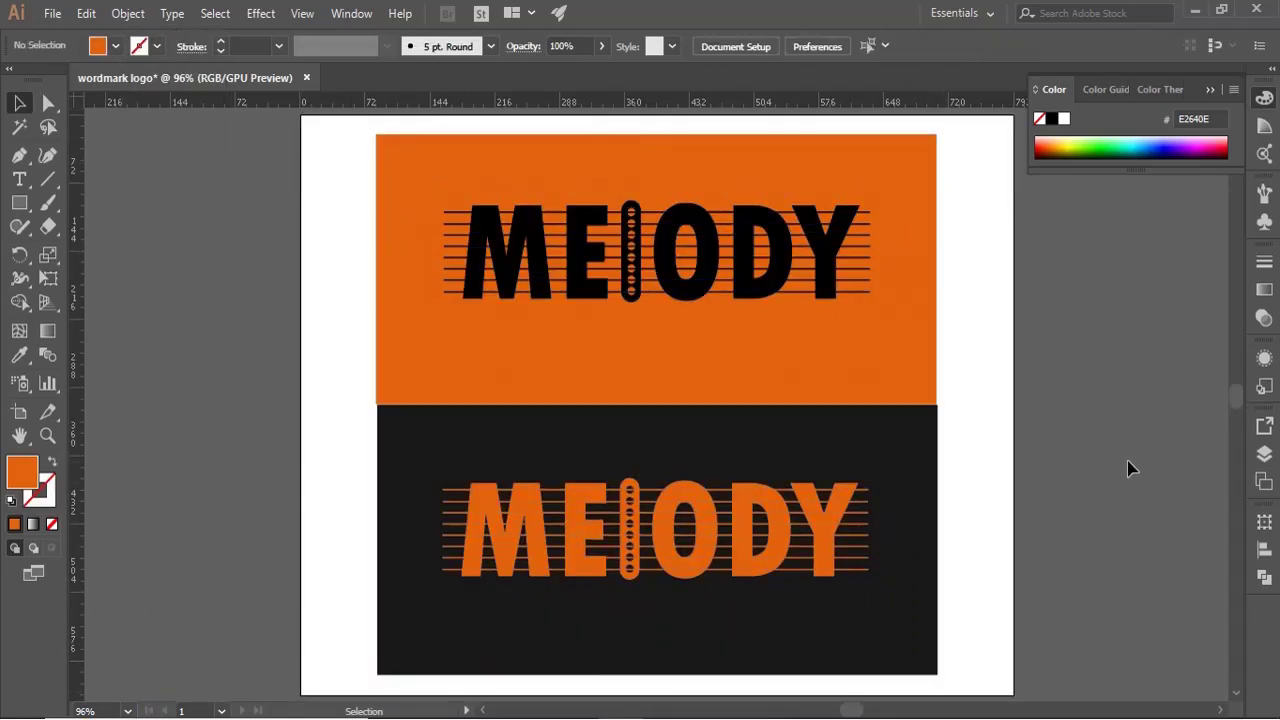